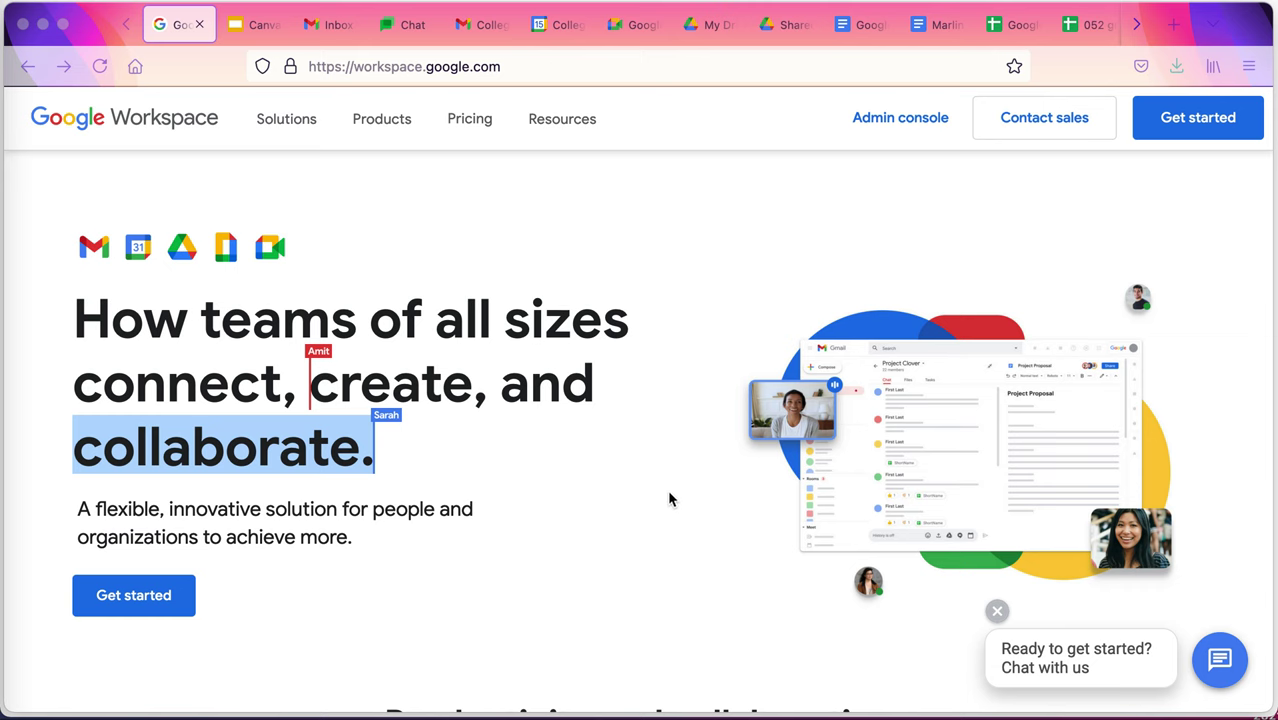
Switch to the 'Canvas and Sharkspace training concept' presentation in Google Slides
{"action": "left_click", "coordinate": [264, 26]}
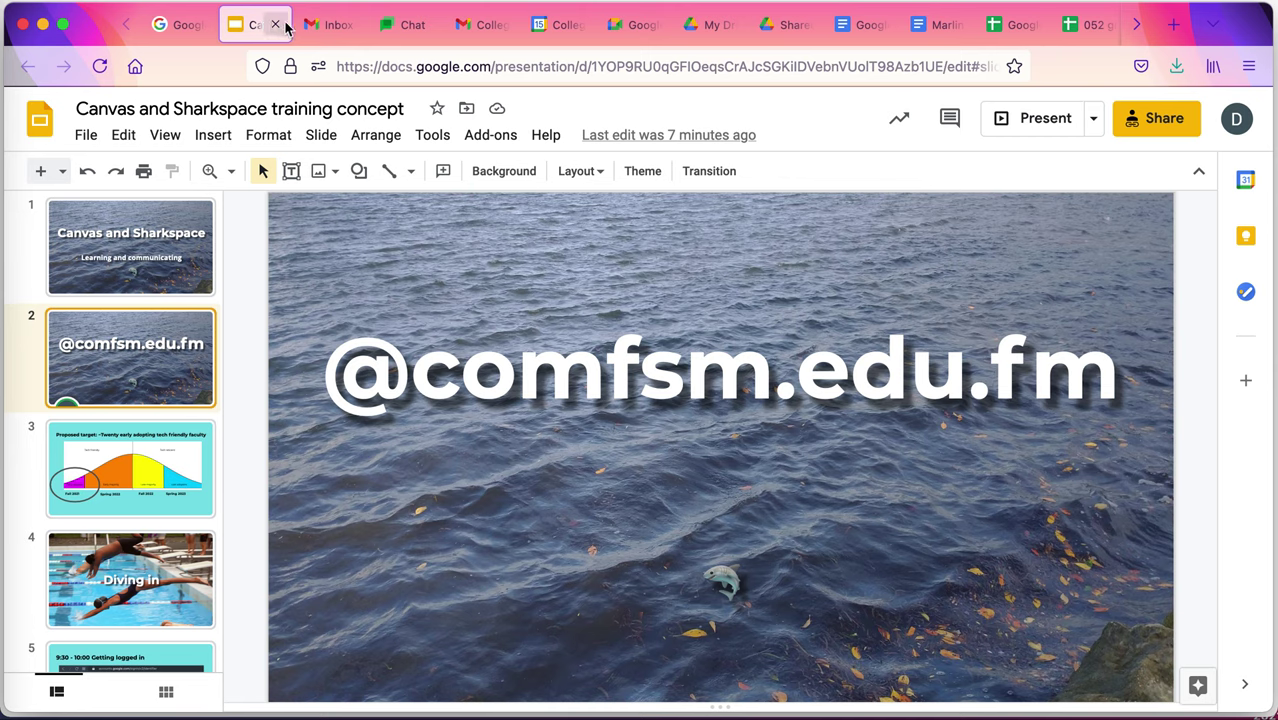
Show the Canvas and Sharkspace title slide (slide 1), then switch to the Gmail inbox
{"action": "left_click", "coordinate": [152, 250]}
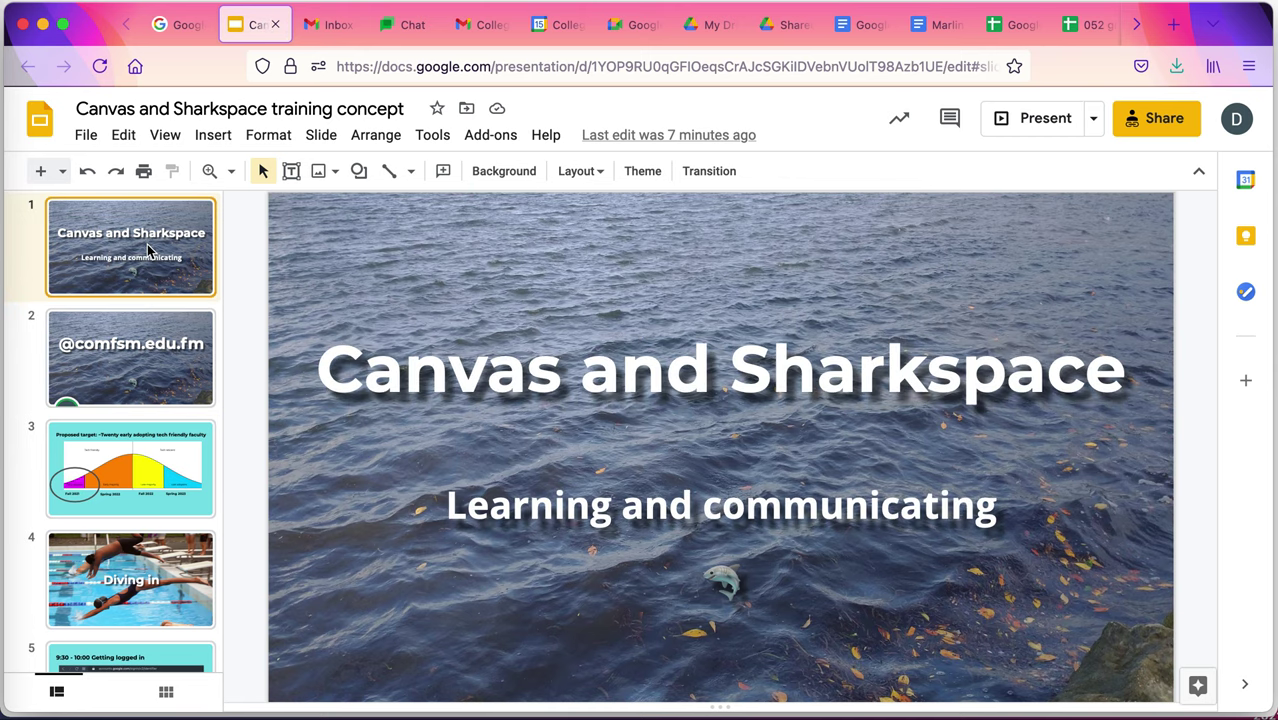
{"action": "left_click", "coordinate": [331, 33]}
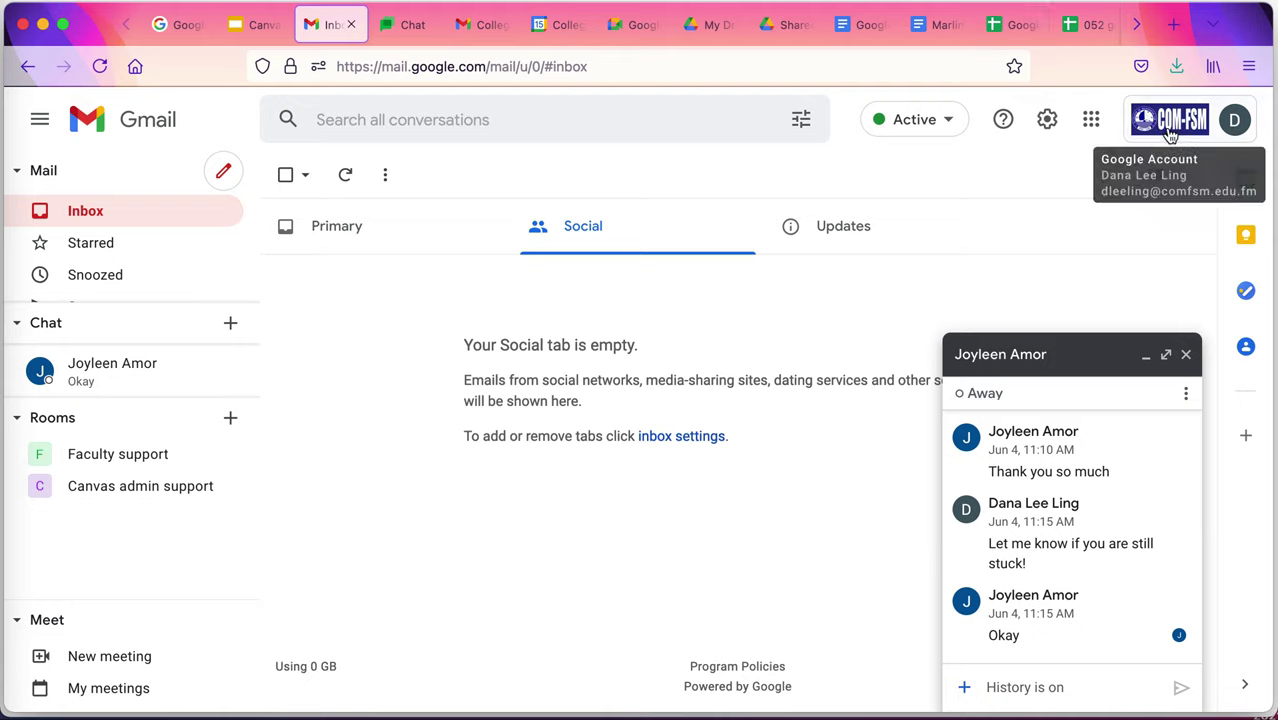
Clear the dropped image link from Gmail search and open the Canvas admin support chat room
{"action": "left_click_drag", "start_coordinate": [1170, 132], "coordinate": [320, 120]}
{"action": "left_click", "coordinate": [150, 136]}
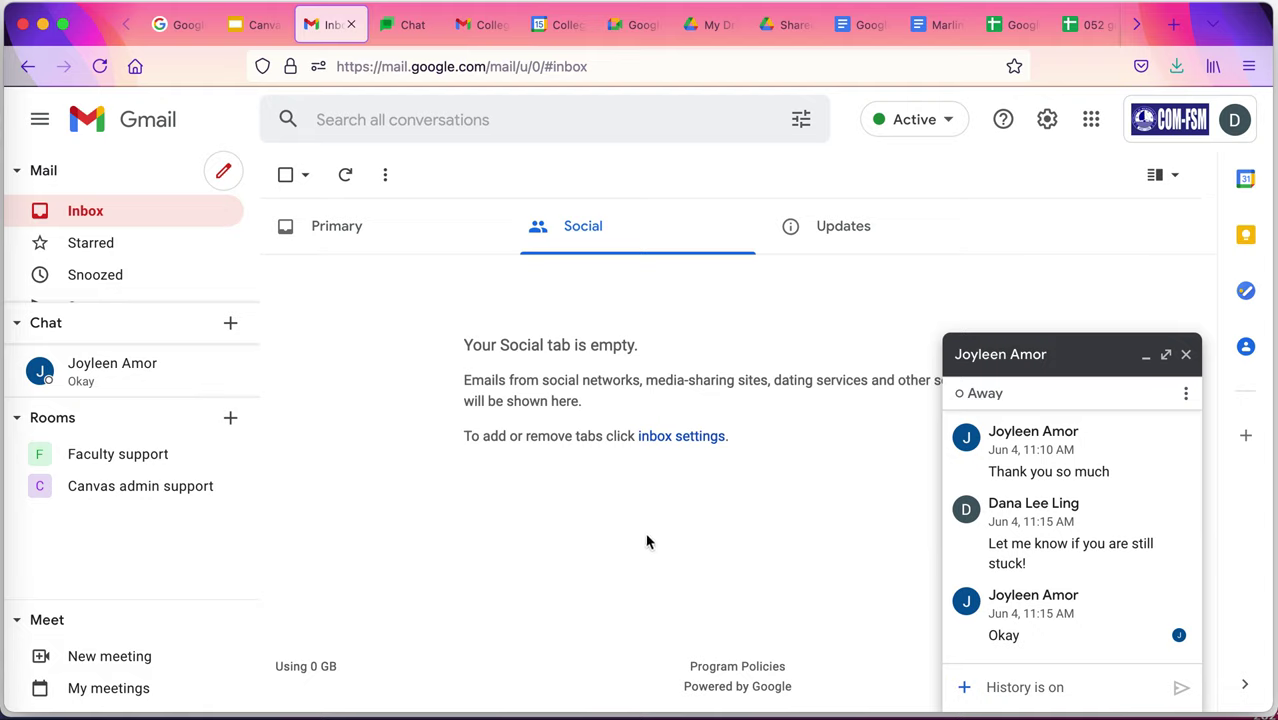
{"action": "left_click", "coordinate": [405, 28]}
{"action": "left_click", "coordinate": [494, 26]}
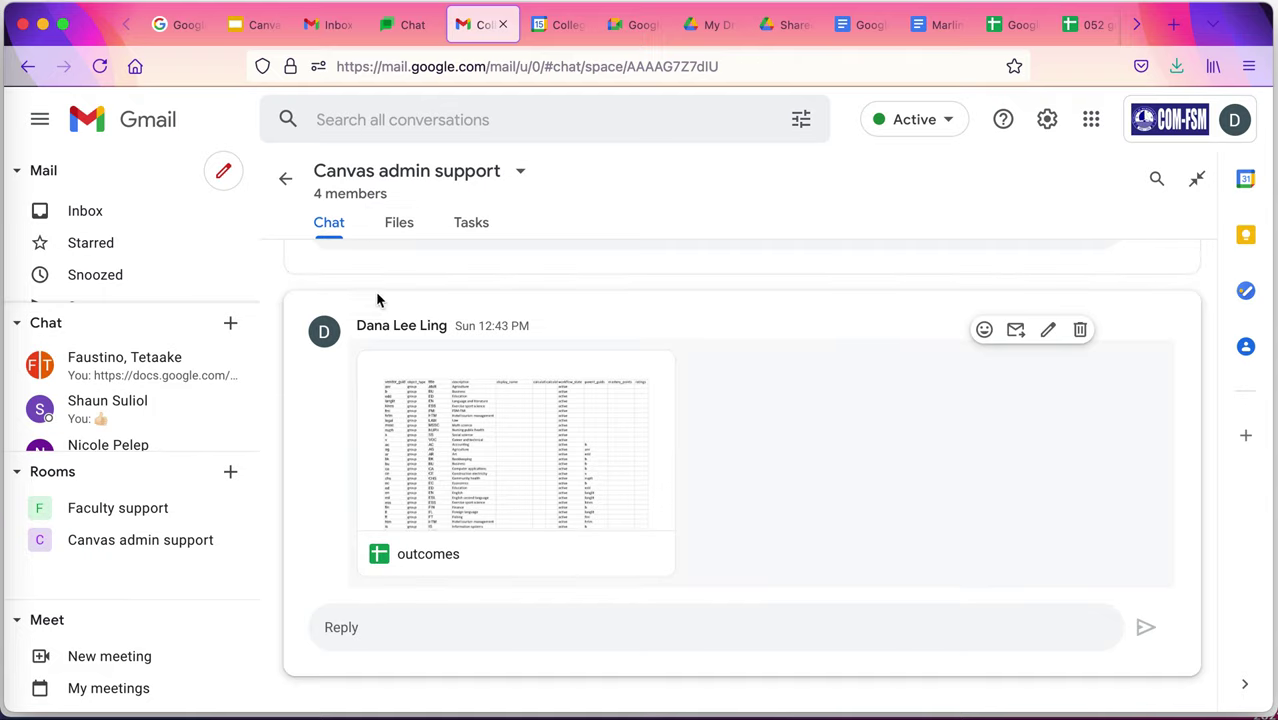
View the room's shared files and task list, then the 1–7 August 2021 calendar week
{"action": "left_click", "coordinate": [406, 229]}
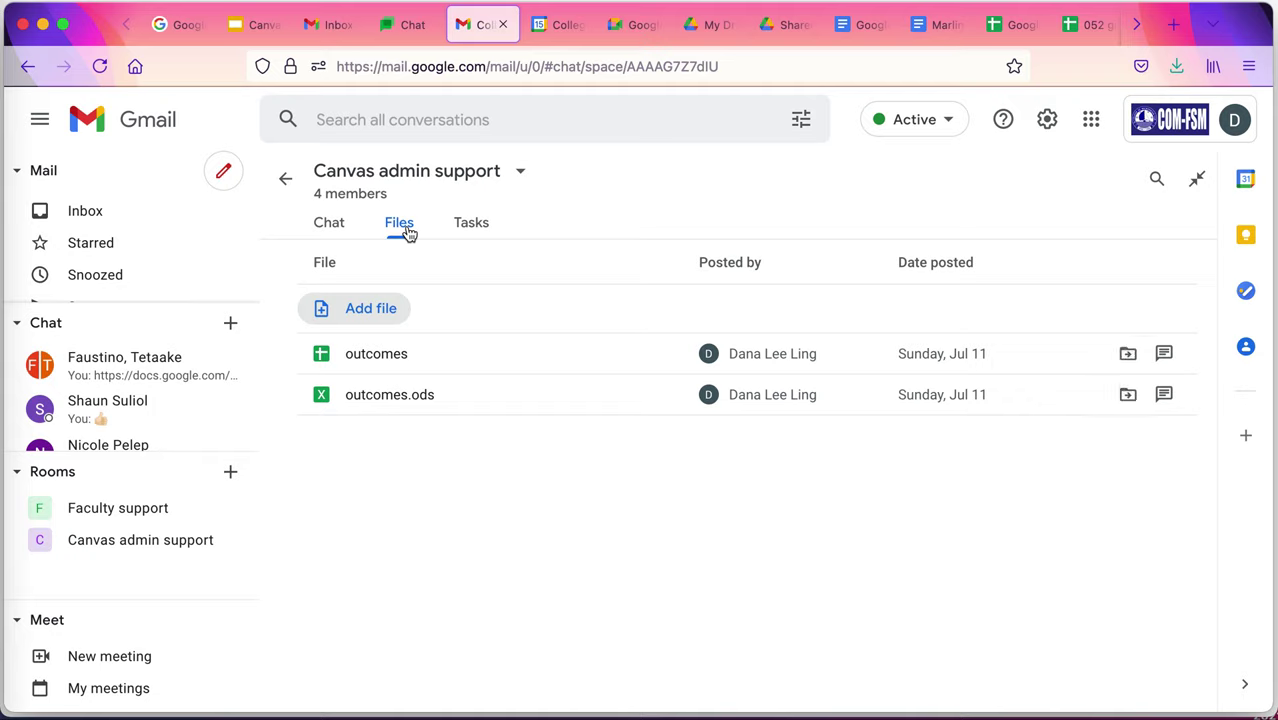
{"action": "left_click", "coordinate": [474, 242]}
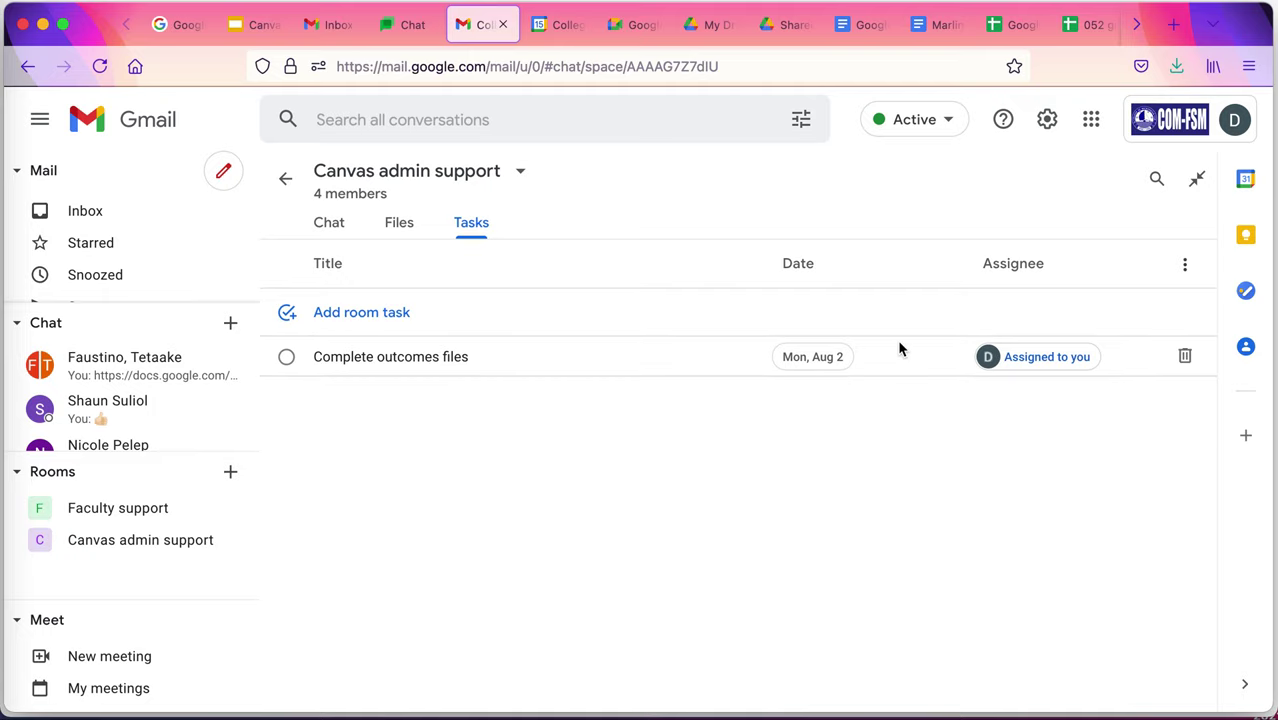
{"action": "left_click", "coordinate": [556, 30]}
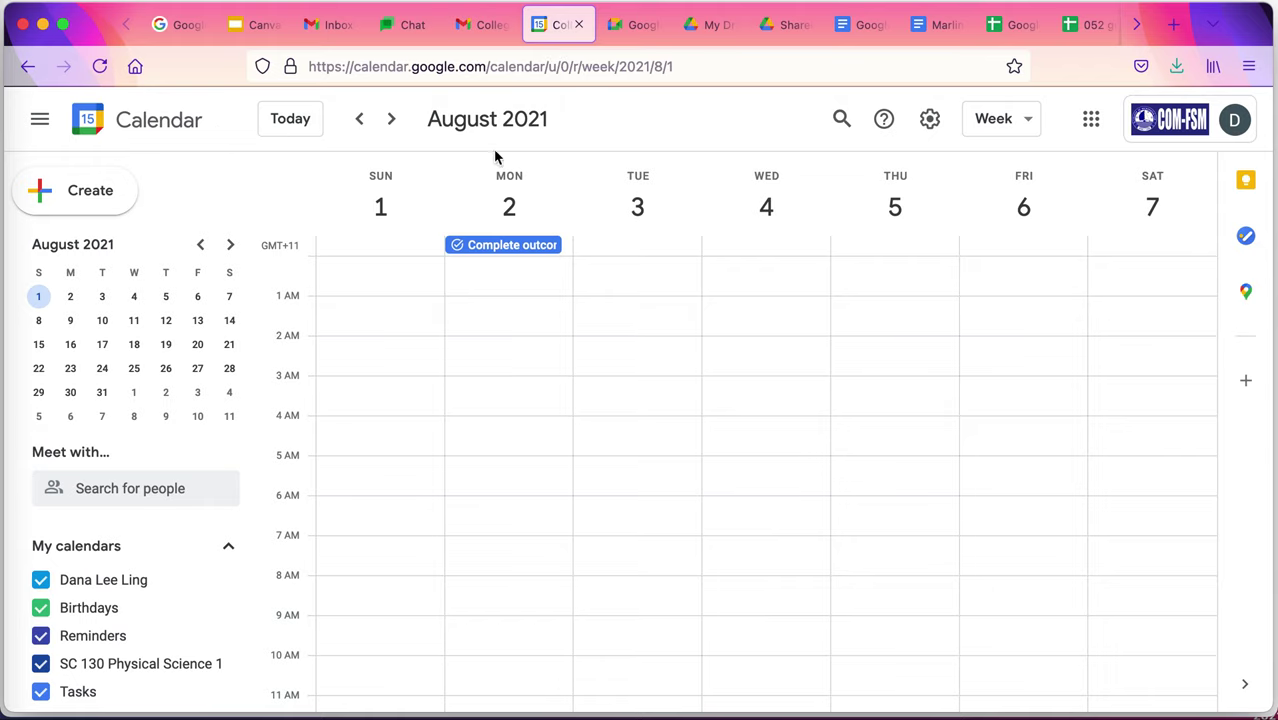
Revisit the room's task list and the August 2021 calendar week, then open Google Meet
{"action": "left_click", "coordinate": [486, 28]}
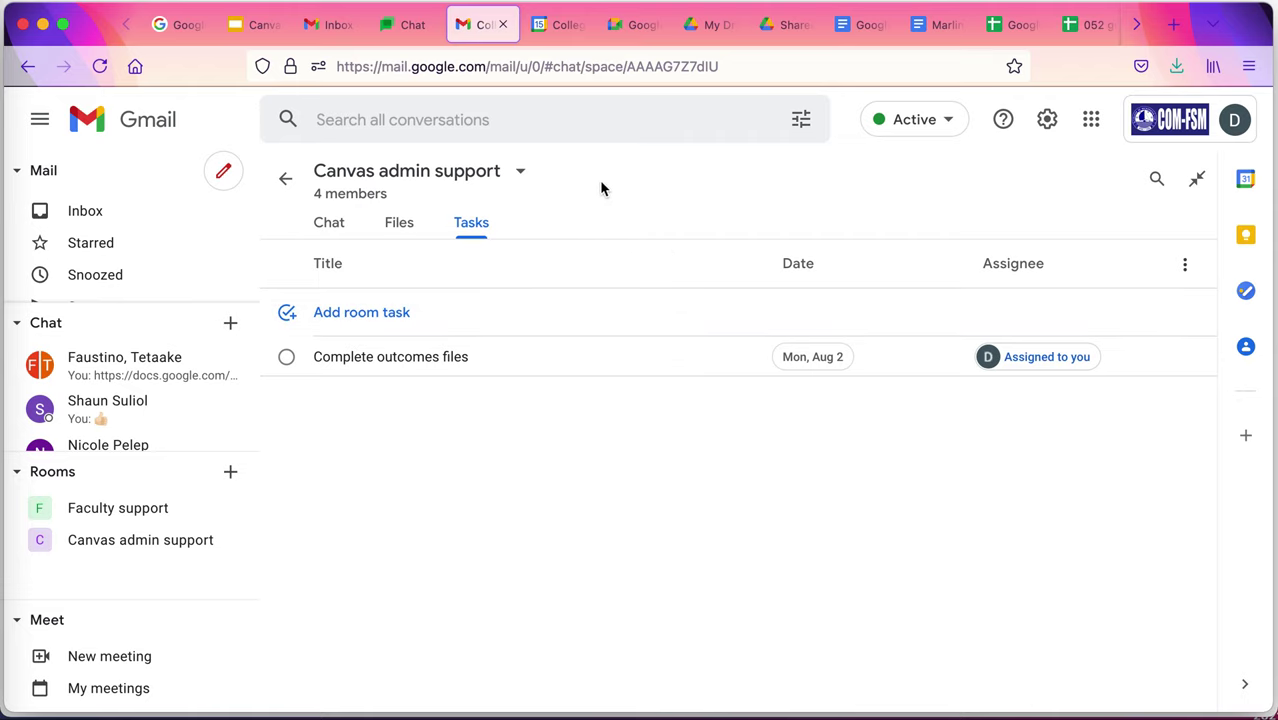
{"action": "left_click", "coordinate": [547, 27]}
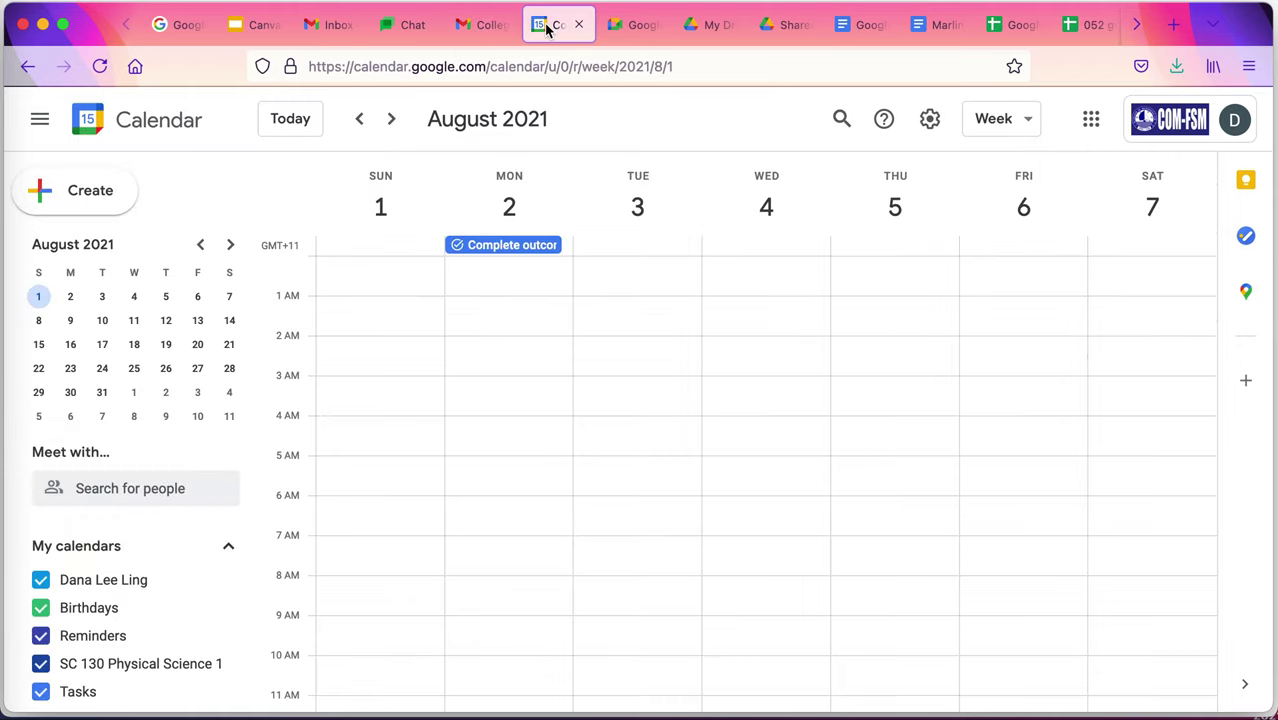
{"action": "left_click", "coordinate": [622, 22]}
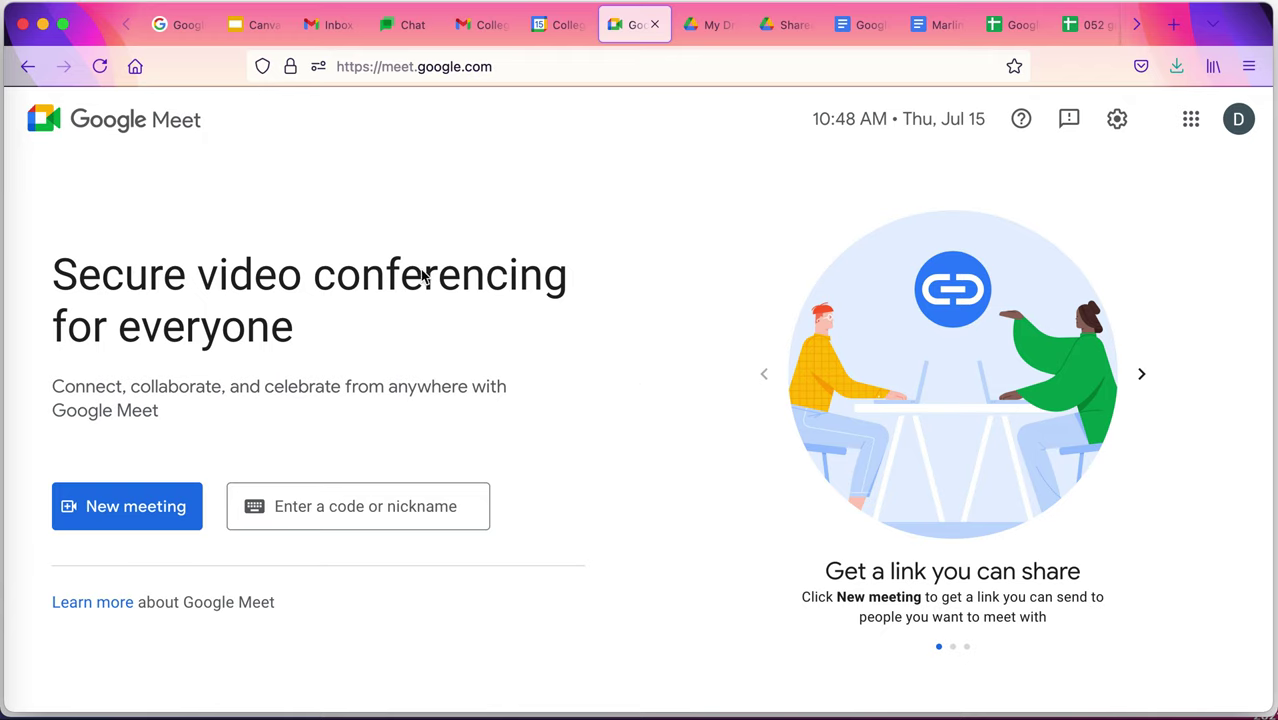
Revisit the Gmail inbox, the room's tasks and Google Meet, then go to My Drive
{"action": "left_click", "coordinate": [308, 32]}
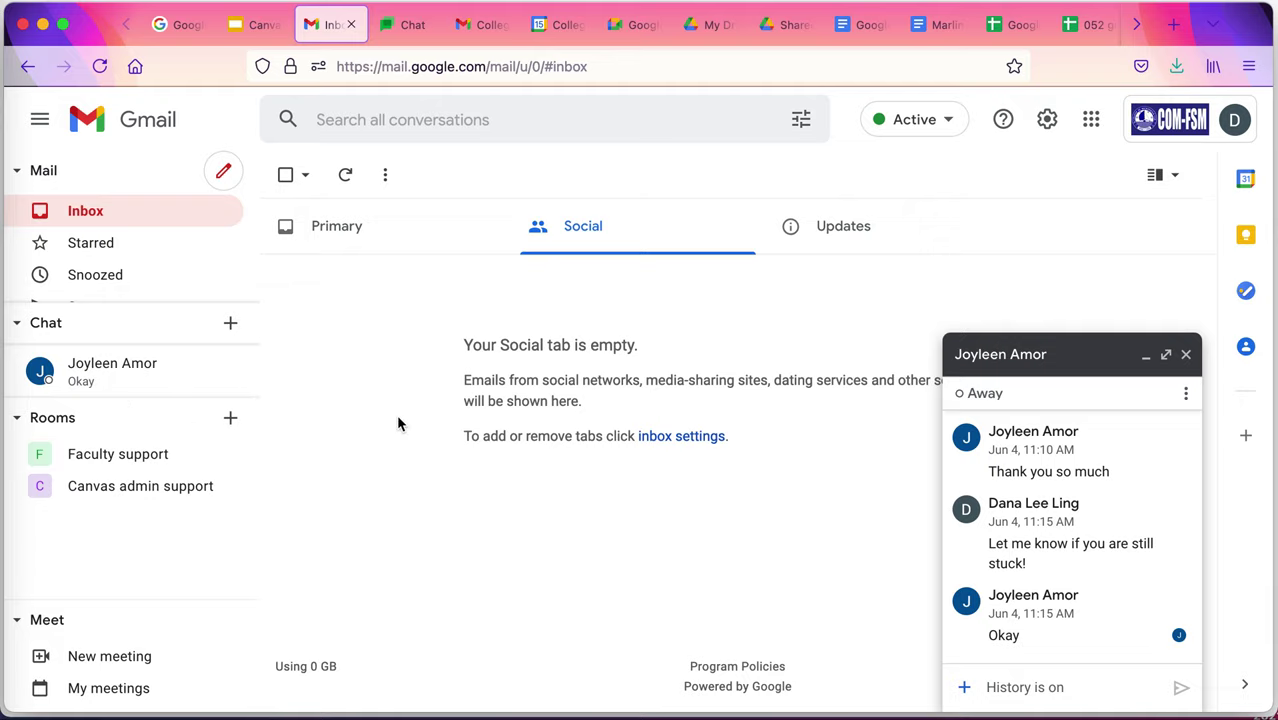
{"action": "left_click", "coordinate": [468, 30]}
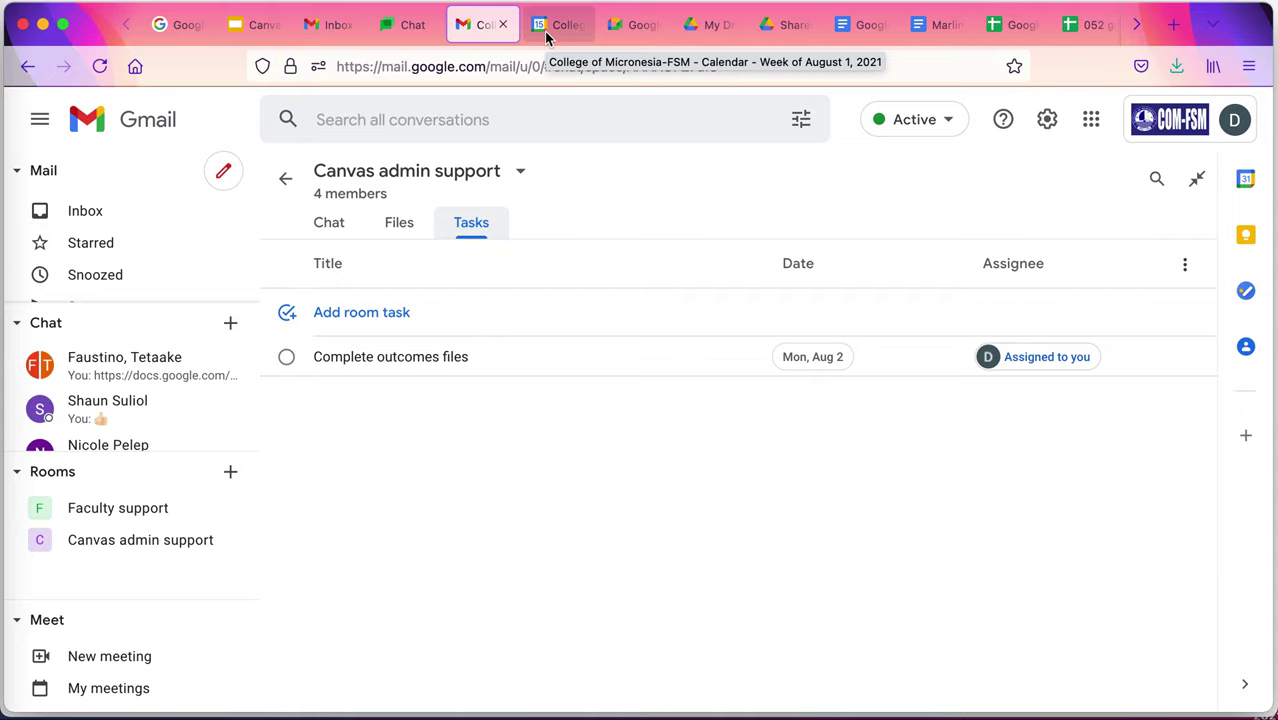
{"action": "left_click", "coordinate": [621, 29]}
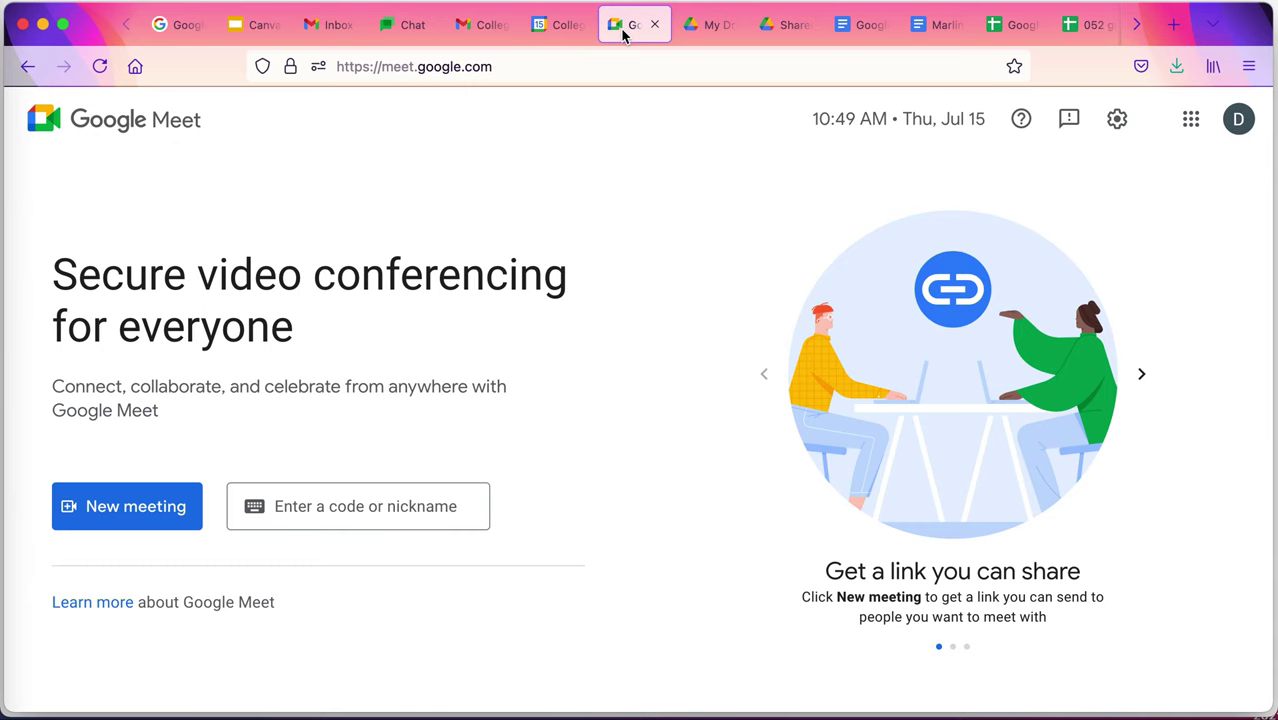
{"action": "left_click", "coordinate": [686, 34]}
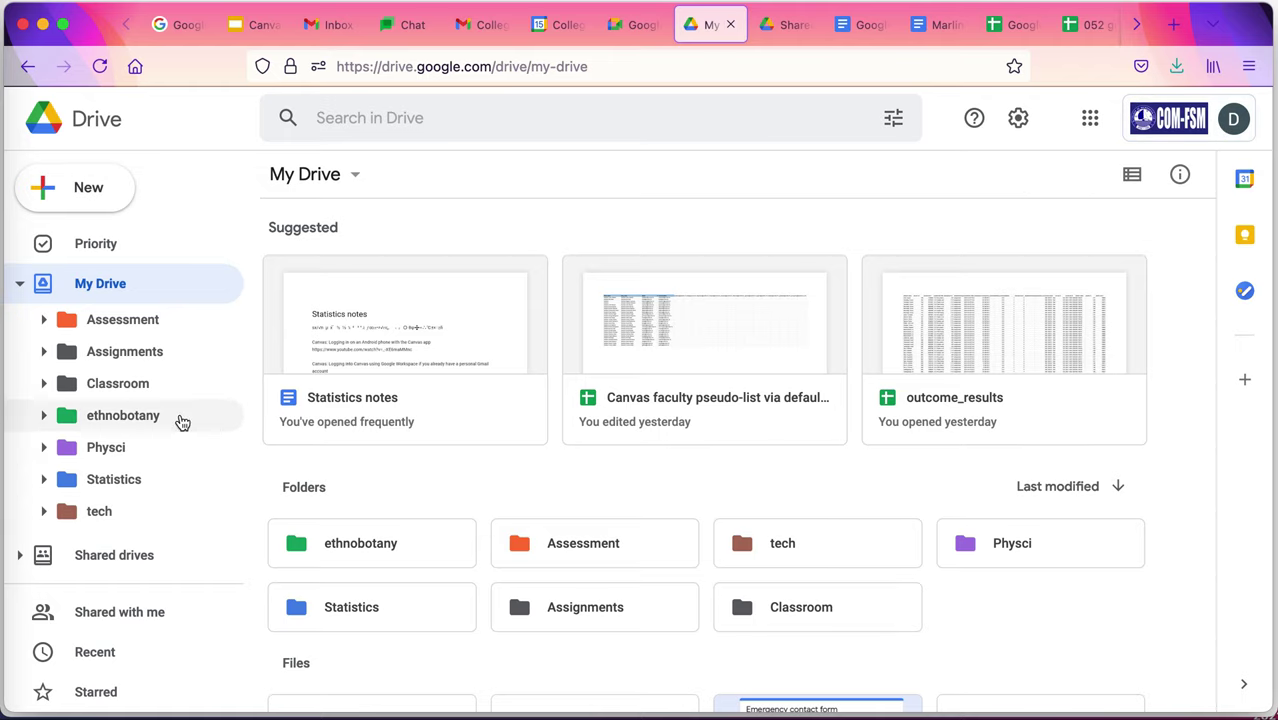
Show the Shared drives: Committees, Course guides, Course outlines and Tech support files
{"action": "left_click", "coordinate": [781, 30]}
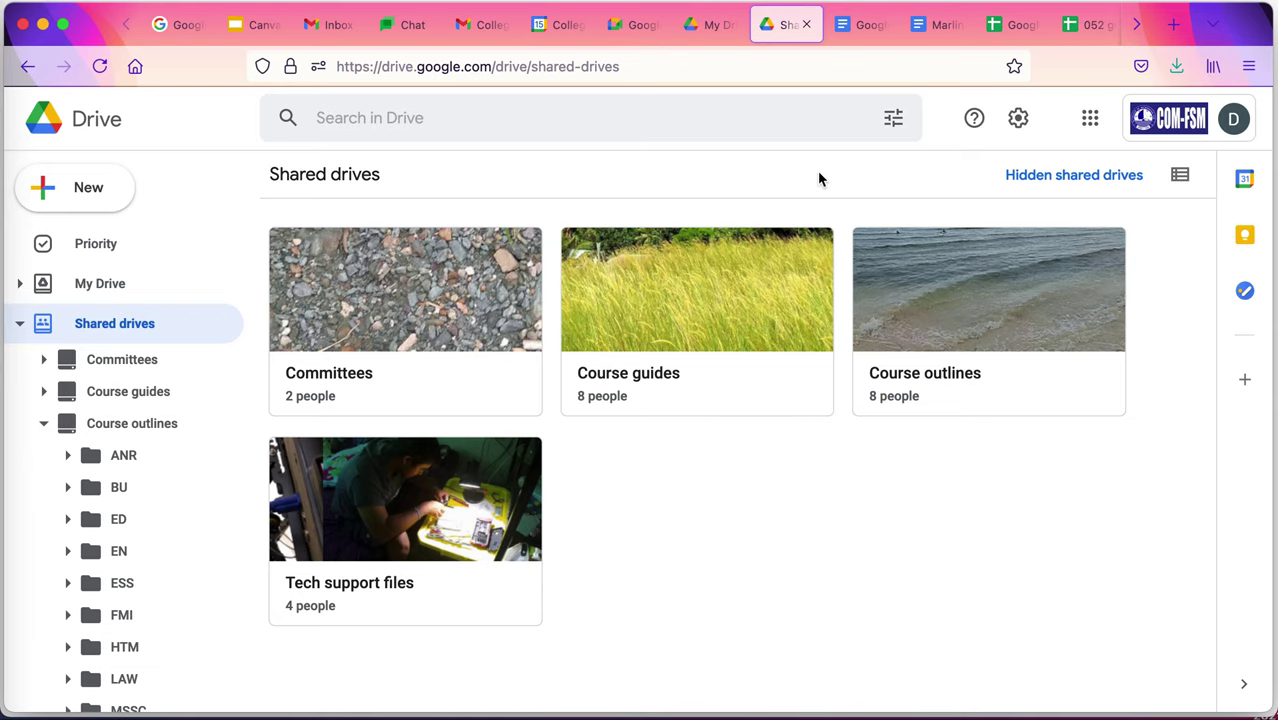
Browse the Google Docs home page and glance at the lab report's version history
{"action": "left_click", "coordinate": [846, 35]}
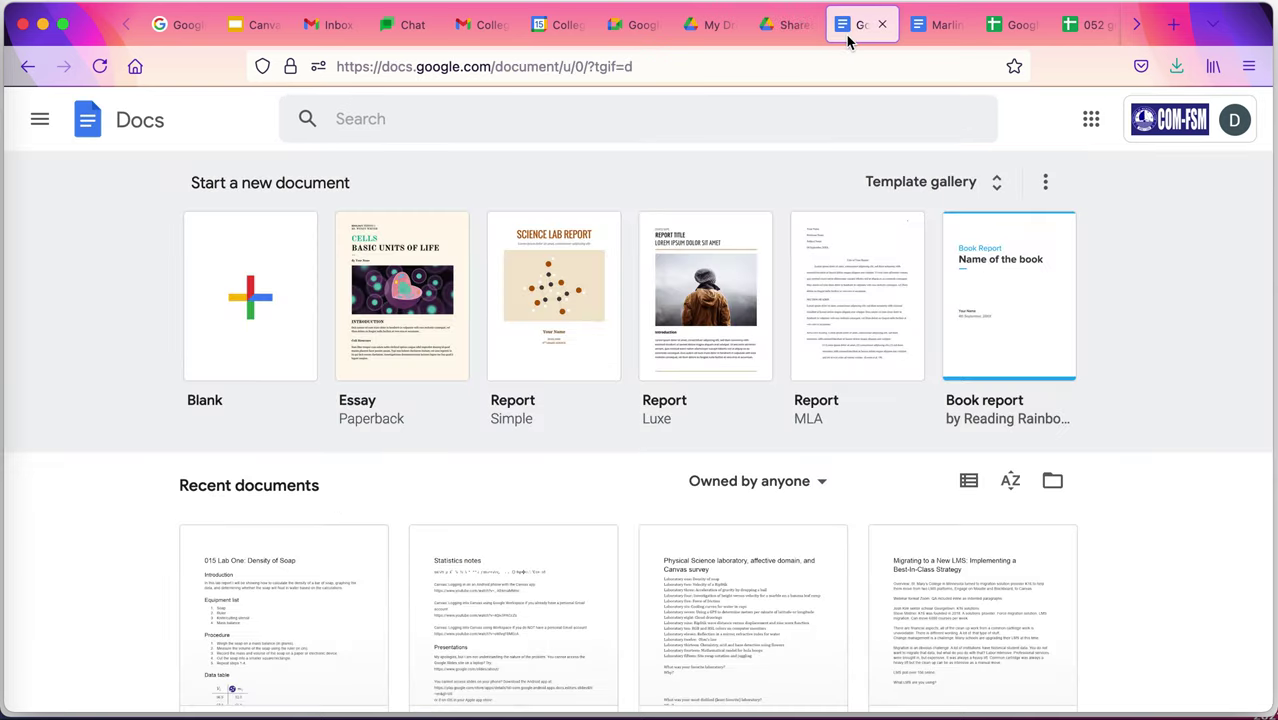
{"action": "scroll", "coordinate": [513, 547], "scroll_direction": "down", "scroll_amount": 4}
{"action": "scroll", "coordinate": [513, 548], "scroll_direction": "up", "scroll_amount": 4}
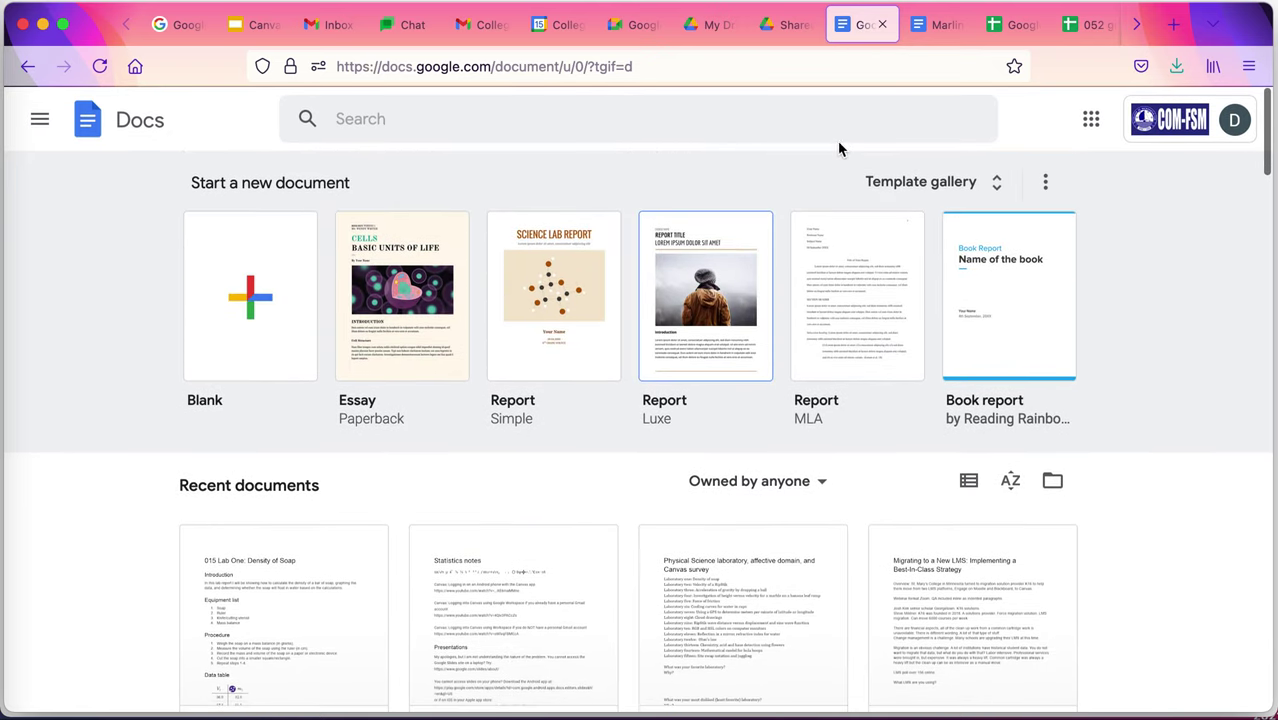
{"action": "left_click", "coordinate": [923, 30]}
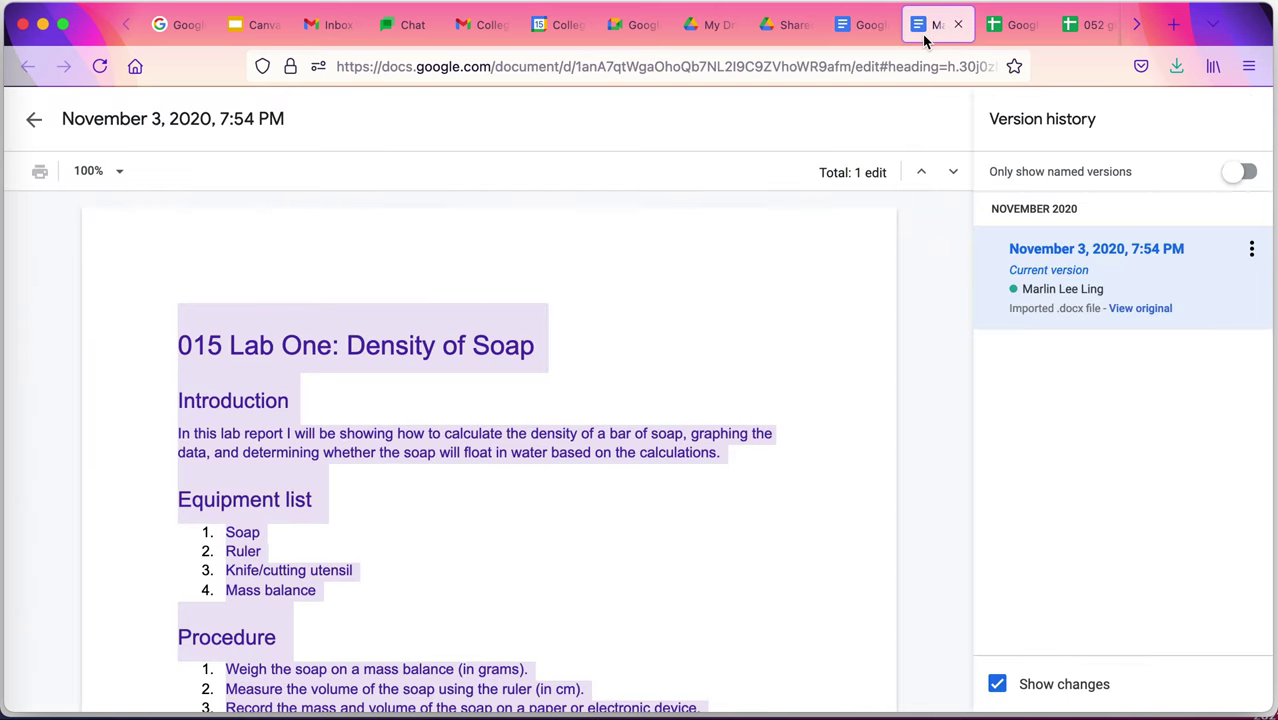
{"action": "left_click", "coordinate": [862, 25]}
Open '015 Lab One: Density of Soap', review its version history, then go to Sheets home
{"action": "left_click", "coordinate": [205, 632]}
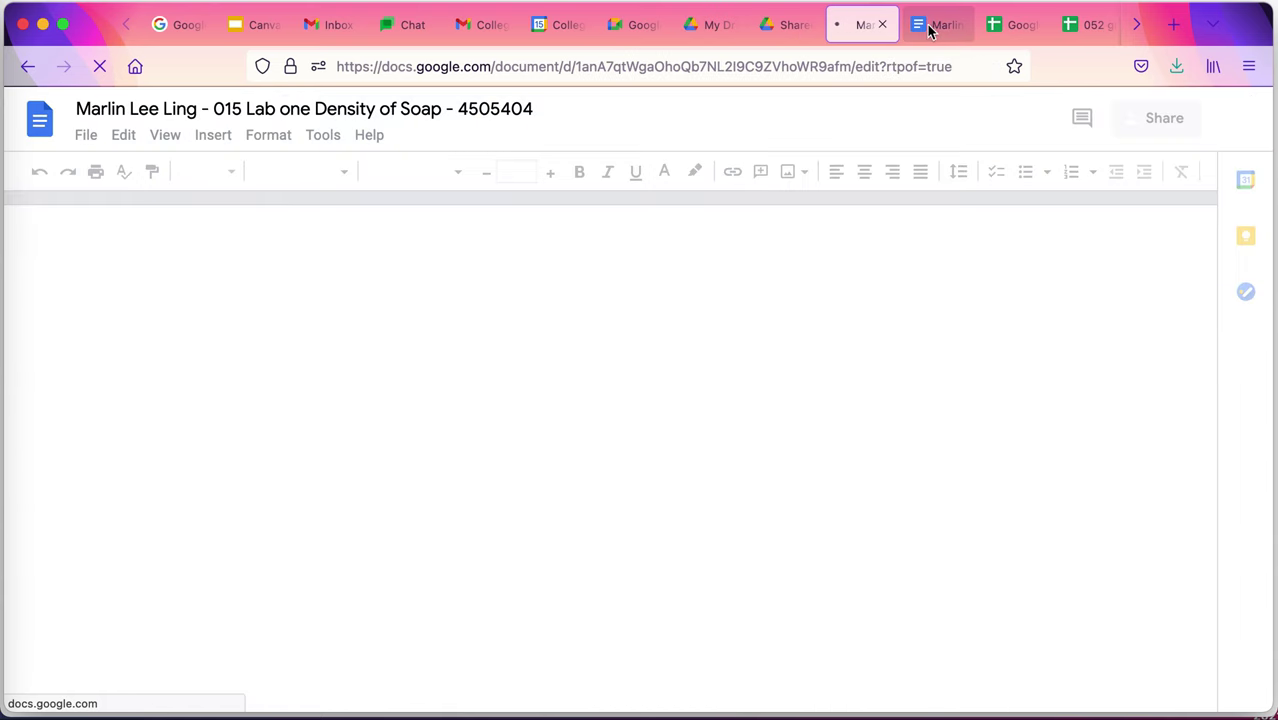
{"action": "left_click", "coordinate": [930, 28]}
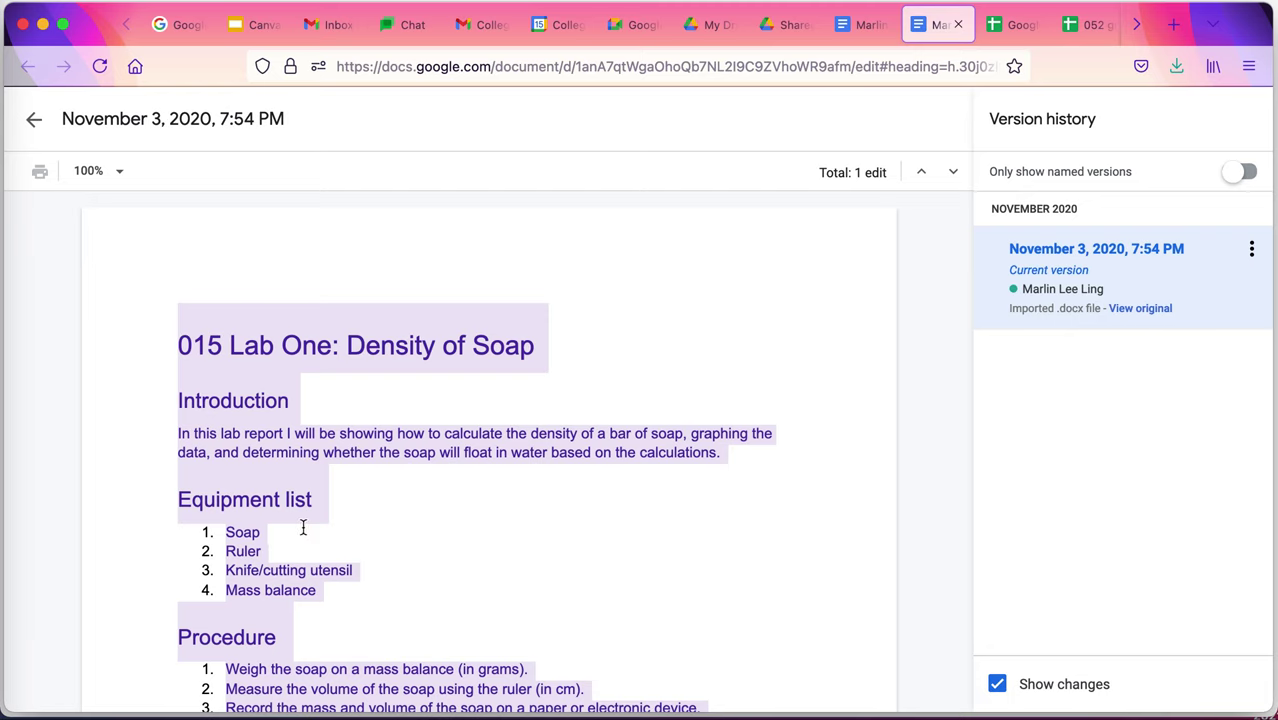
{"action": "left_click", "coordinate": [1005, 37]}
Open the '052 grit versus force linear regression' spreadsheet and scroll through its data and chart
{"action": "scroll", "coordinate": [676, 408], "scroll_direction": "down", "scroll_amount": 1}
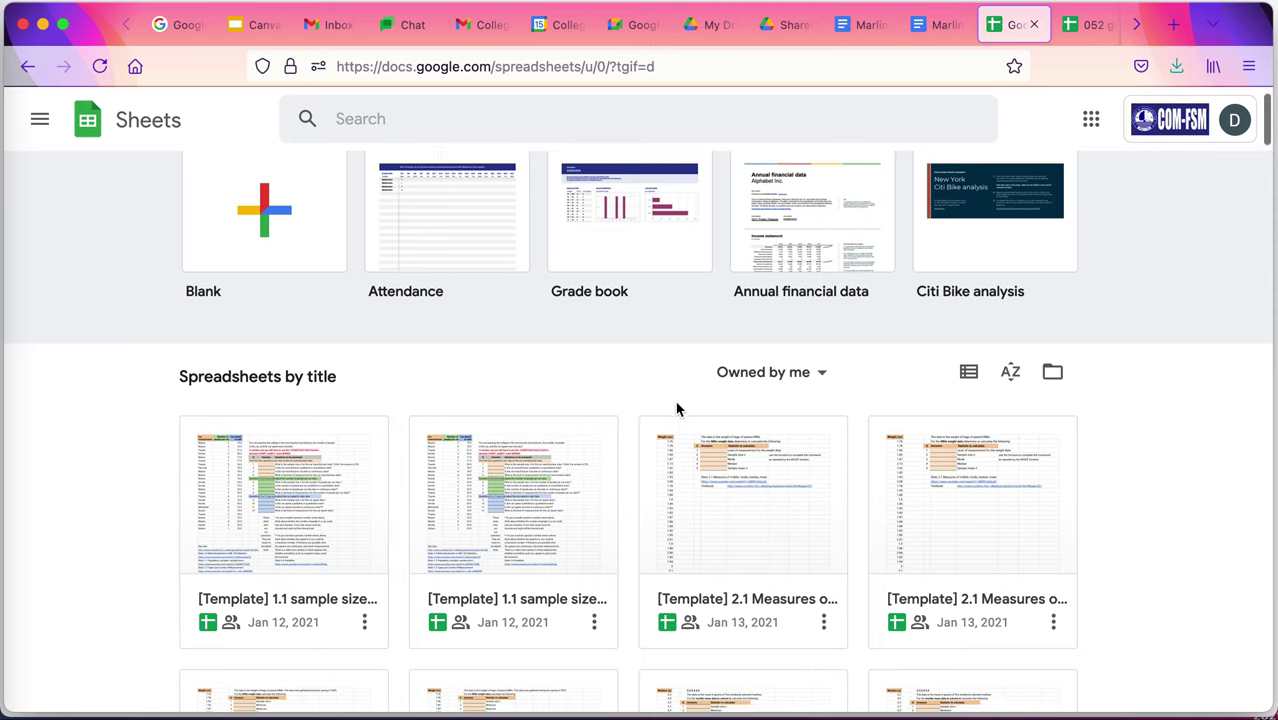
{"action": "left_click", "coordinate": [1085, 24]}
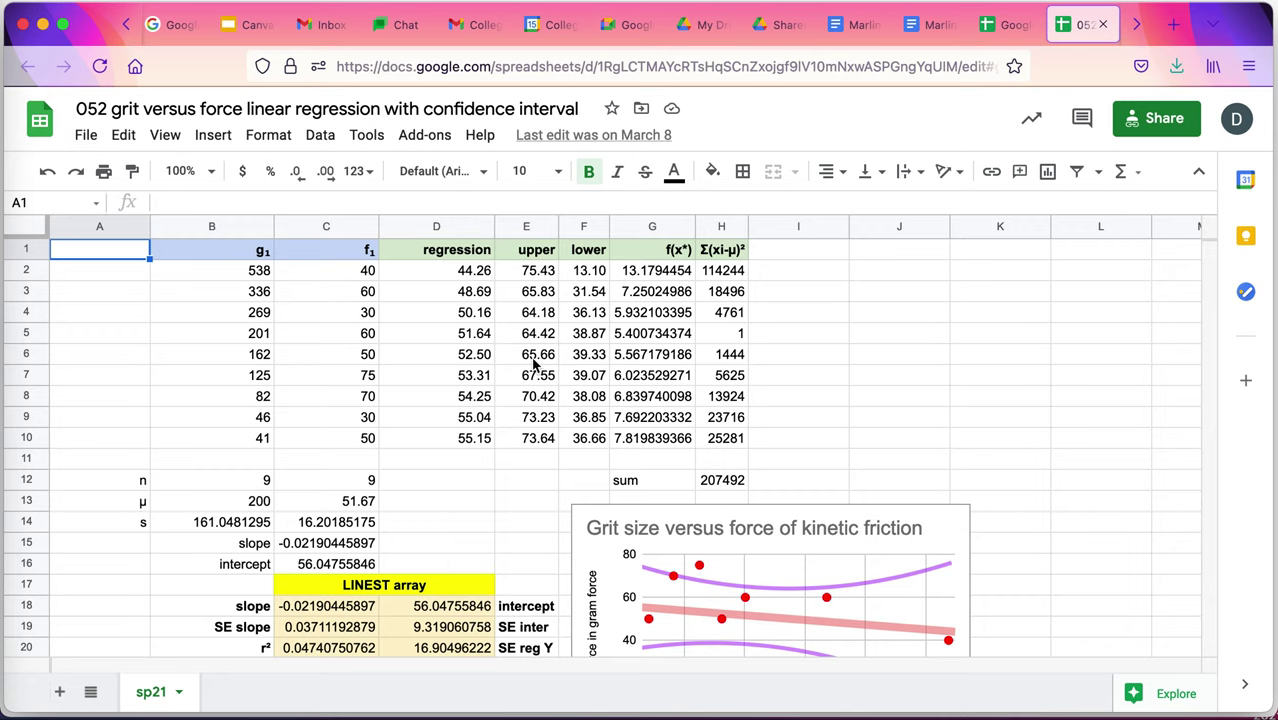
{"action": "scroll", "coordinate": [535, 365], "scroll_direction": "down", "scroll_amount": 1}
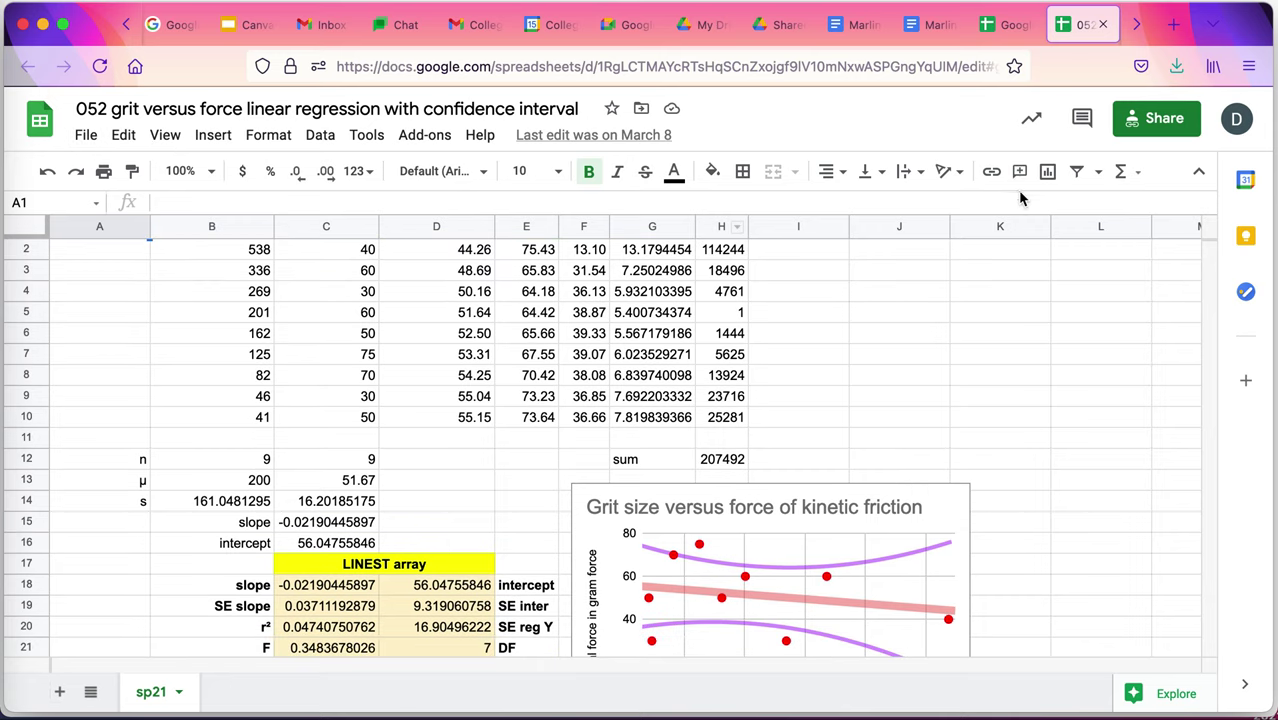
{"action": "left_click", "coordinate": [1137, 31]}
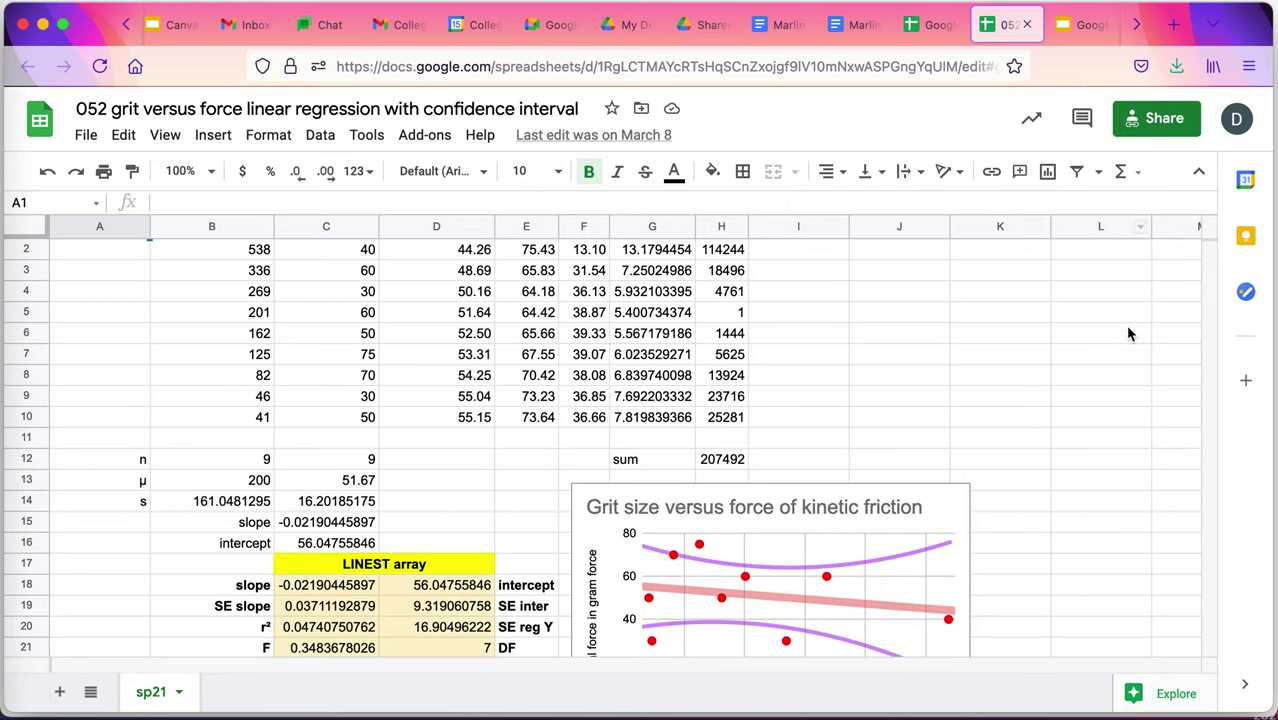
Open the presentation's version history and load the June 10, 3:00 PM version
{"action": "left_click", "coordinate": [1080, 25]}
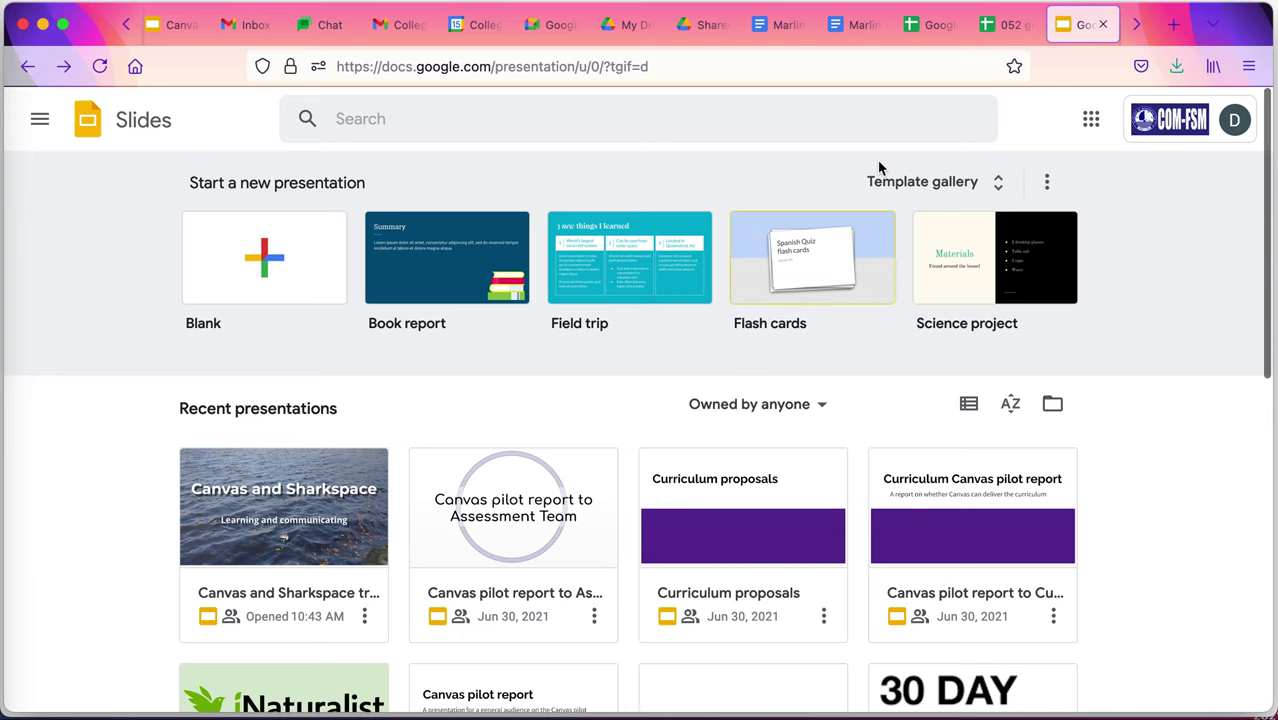
{"action": "scroll", "coordinate": [1136, 24], "scroll_direction": "down", "scroll_amount": 5}
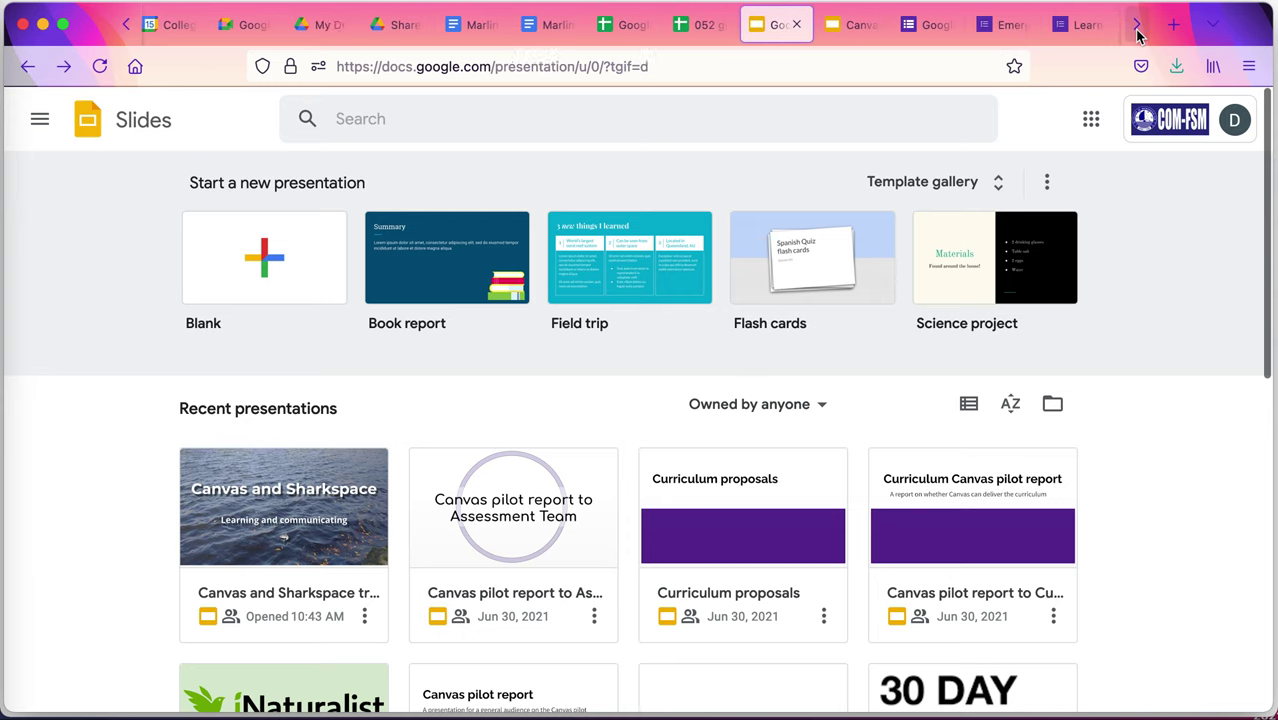
{"action": "left_click", "coordinate": [319, 35]}
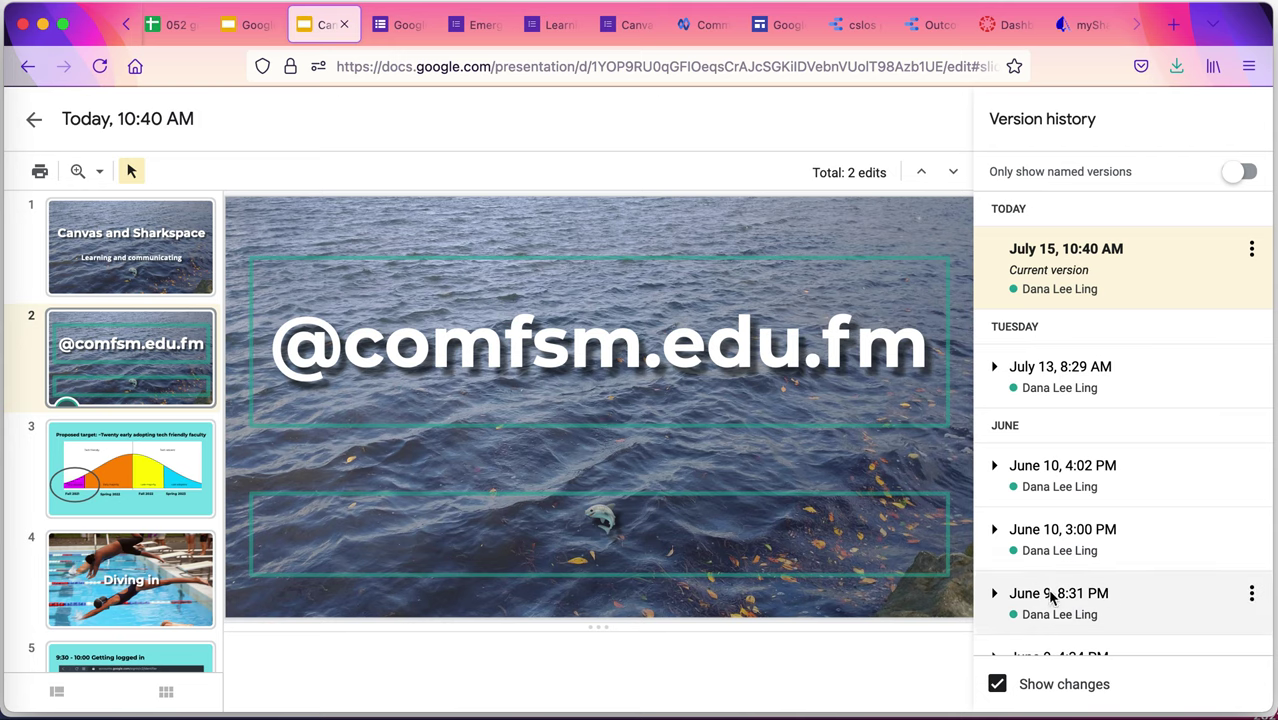
{"action": "scroll", "coordinate": [1050, 597], "scroll_direction": "down", "scroll_amount": 1}
{"action": "left_click", "coordinate": [1063, 517]}
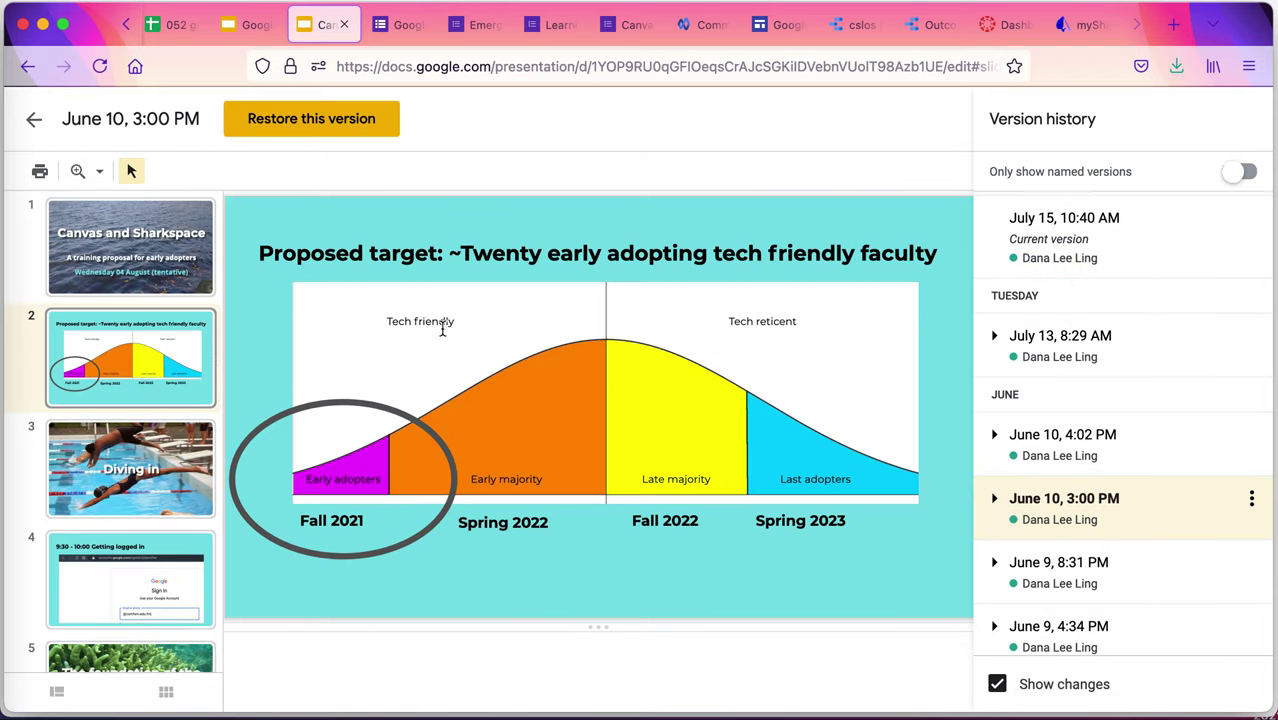
View the Open help session slide in that version, then open the Emergency contact form
{"action": "scroll", "coordinate": [158, 512], "scroll_direction": "down", "scroll_amount": 10}
{"action": "left_click", "coordinate": [158, 510]}
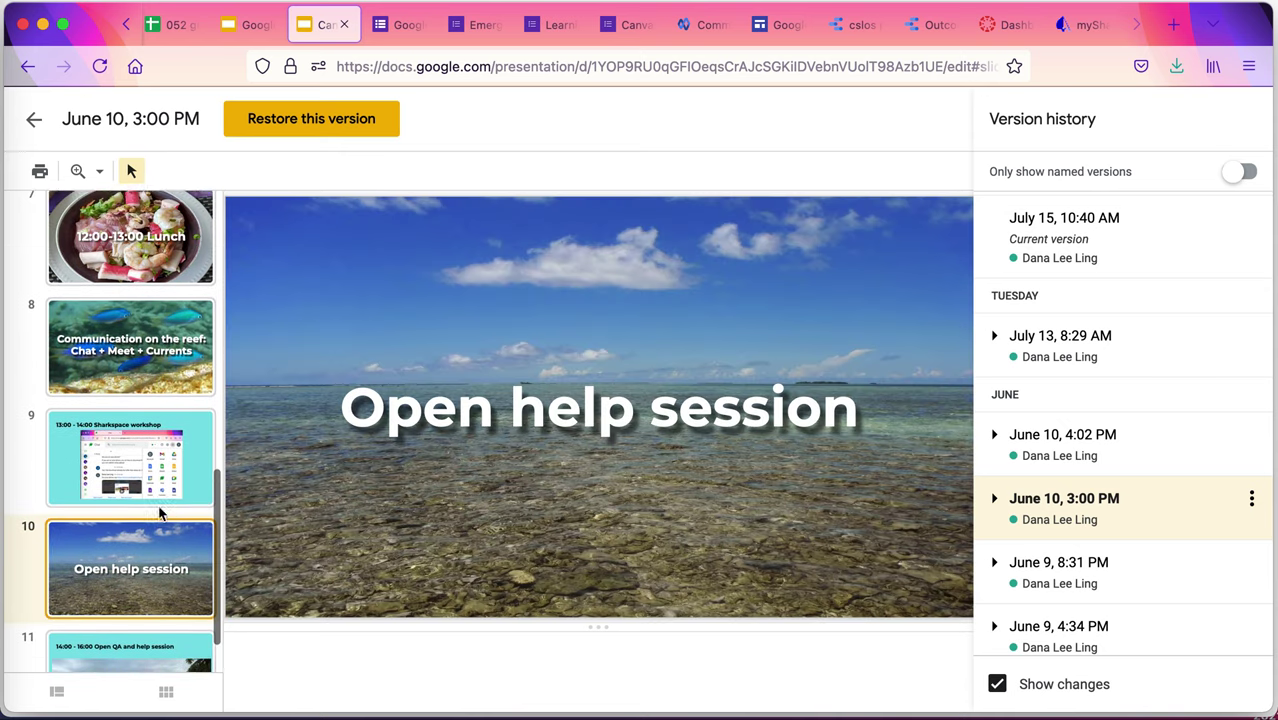
{"action": "scroll", "coordinate": [158, 510], "scroll_direction": "up", "scroll_amount": 8}
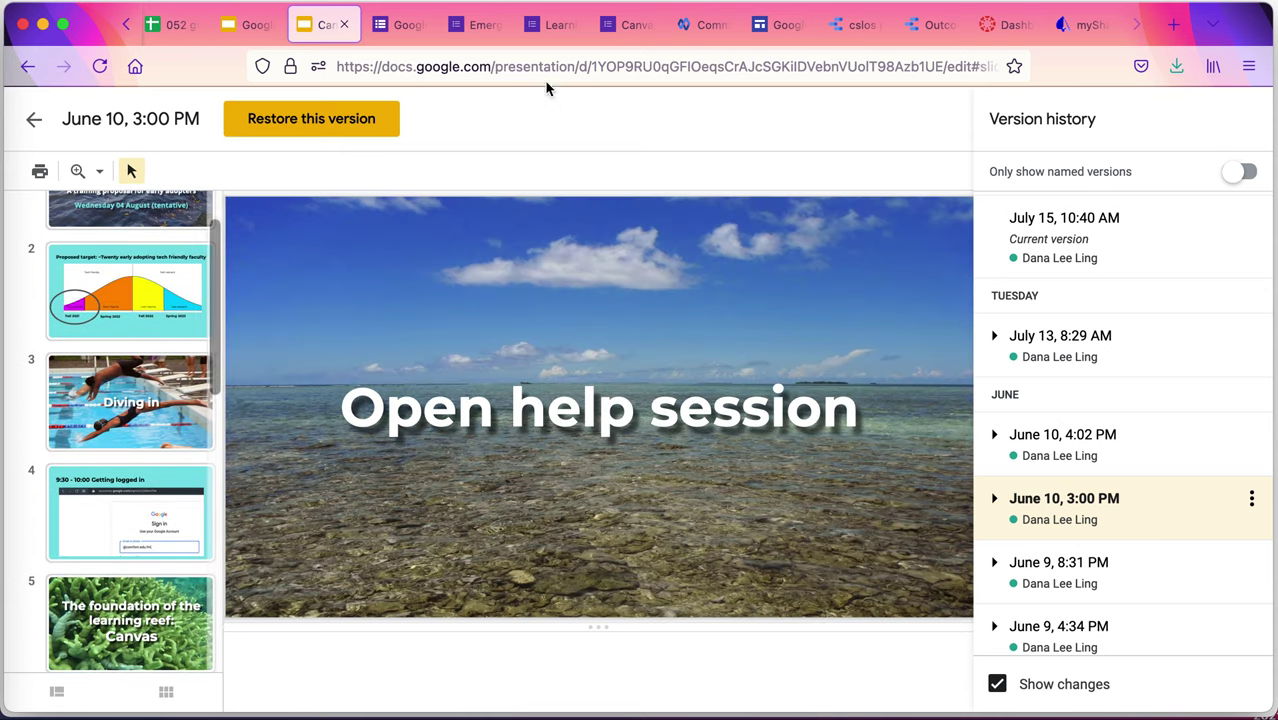
{"action": "left_click", "coordinate": [405, 25]}
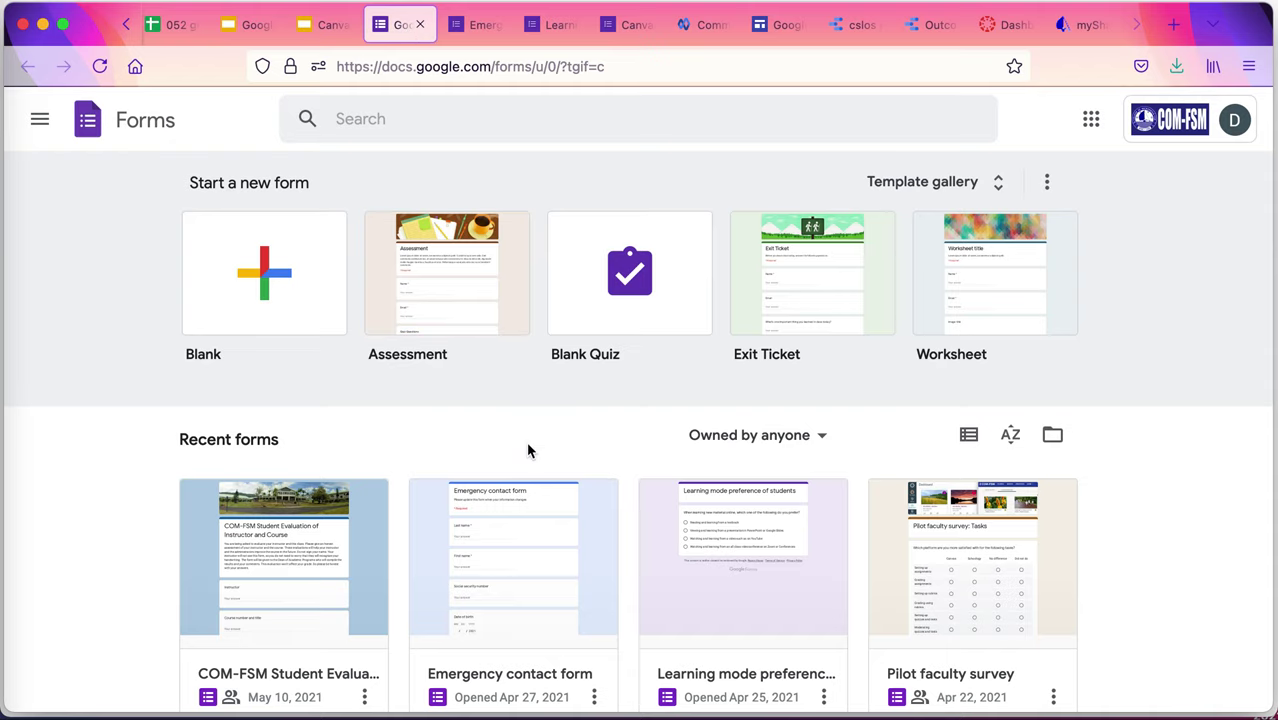
{"action": "left_click", "coordinate": [473, 34]}
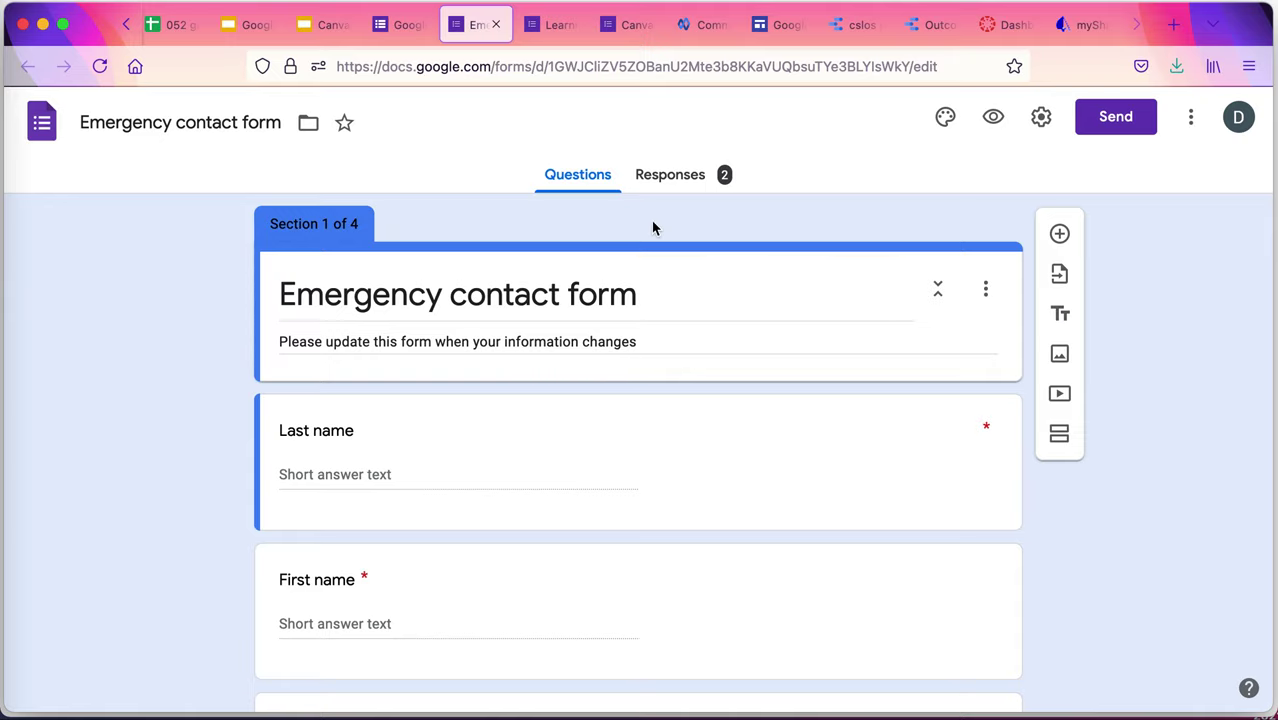
Bring up the 'Learning mode preference of students' form with its one multiple-choice question
{"action": "left_click", "coordinate": [558, 23]}
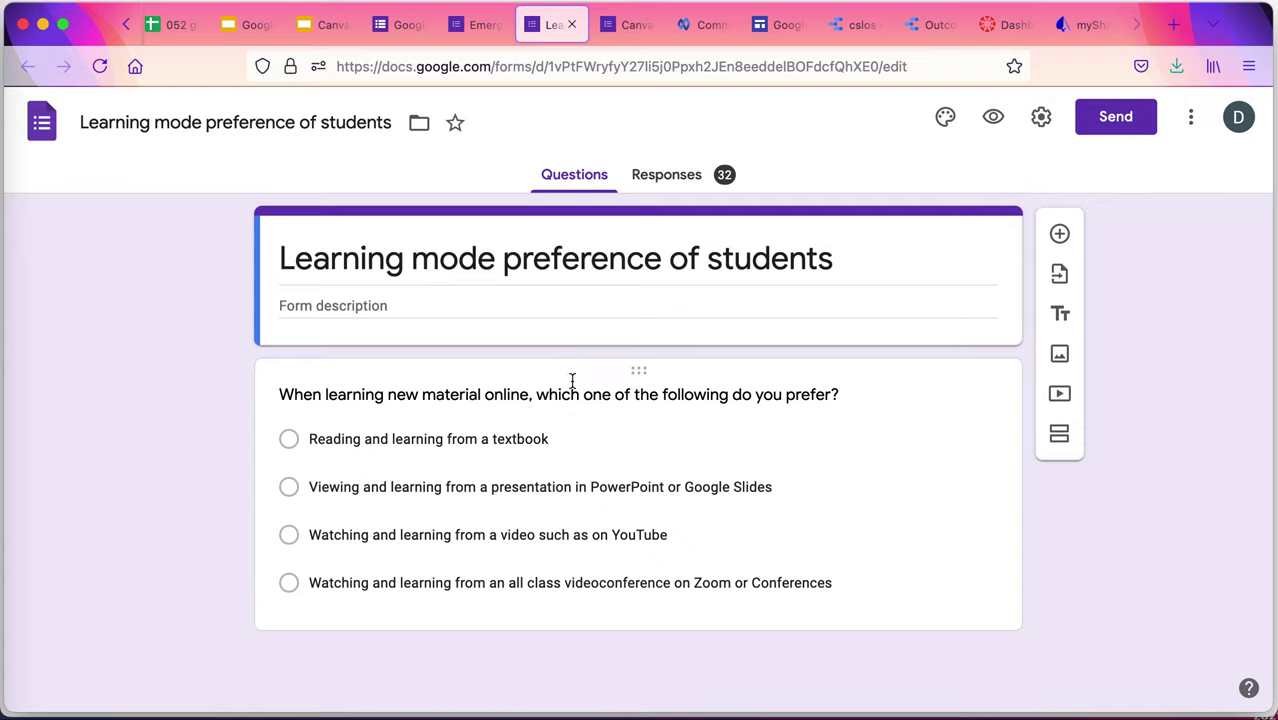
View the learning-mode form's 32 responses summarized as a pie chart and inspect its slices
{"action": "left_click", "coordinate": [680, 184]}
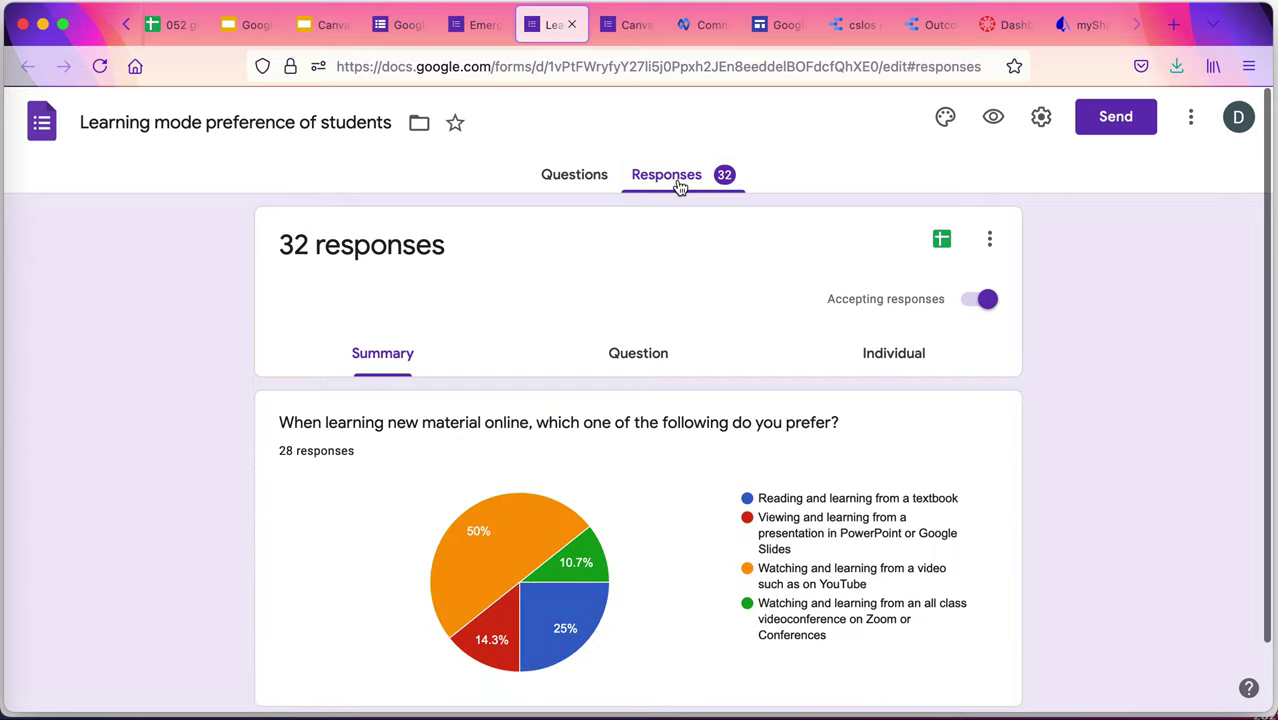
{"action": "mouse_move", "coordinate": [528, 551]}
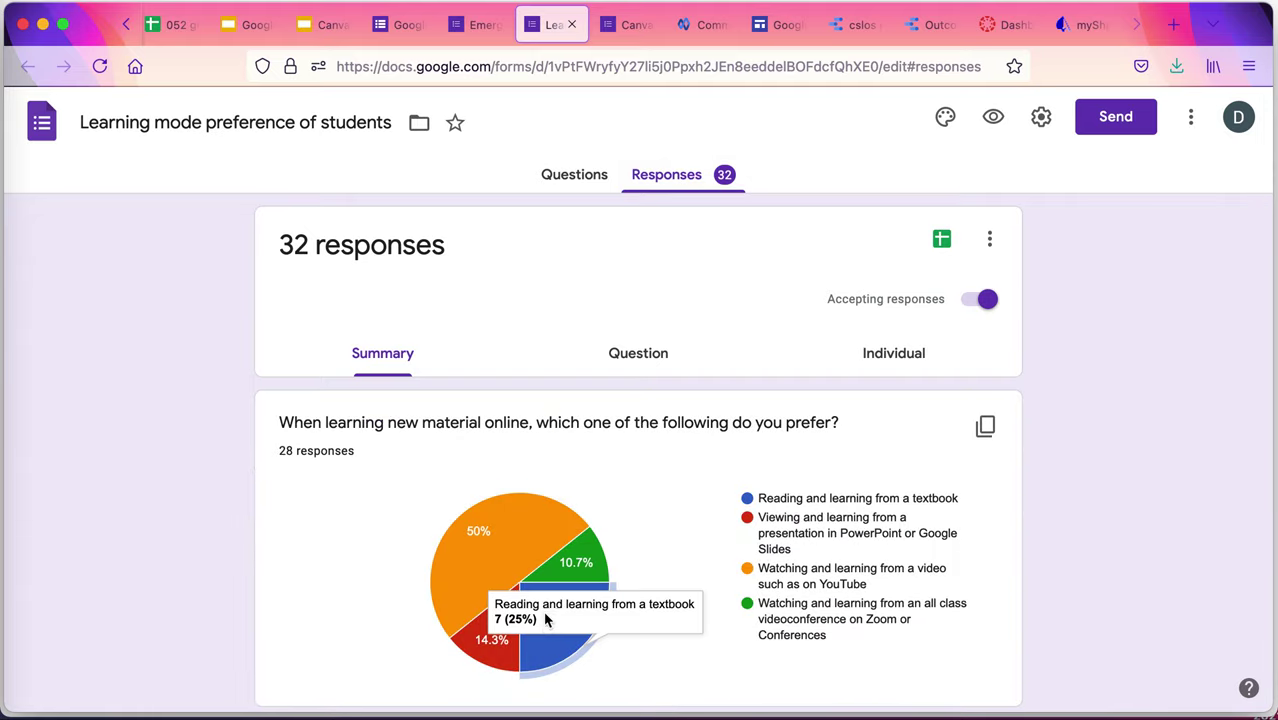
{"action": "mouse_move", "coordinate": [592, 563]}
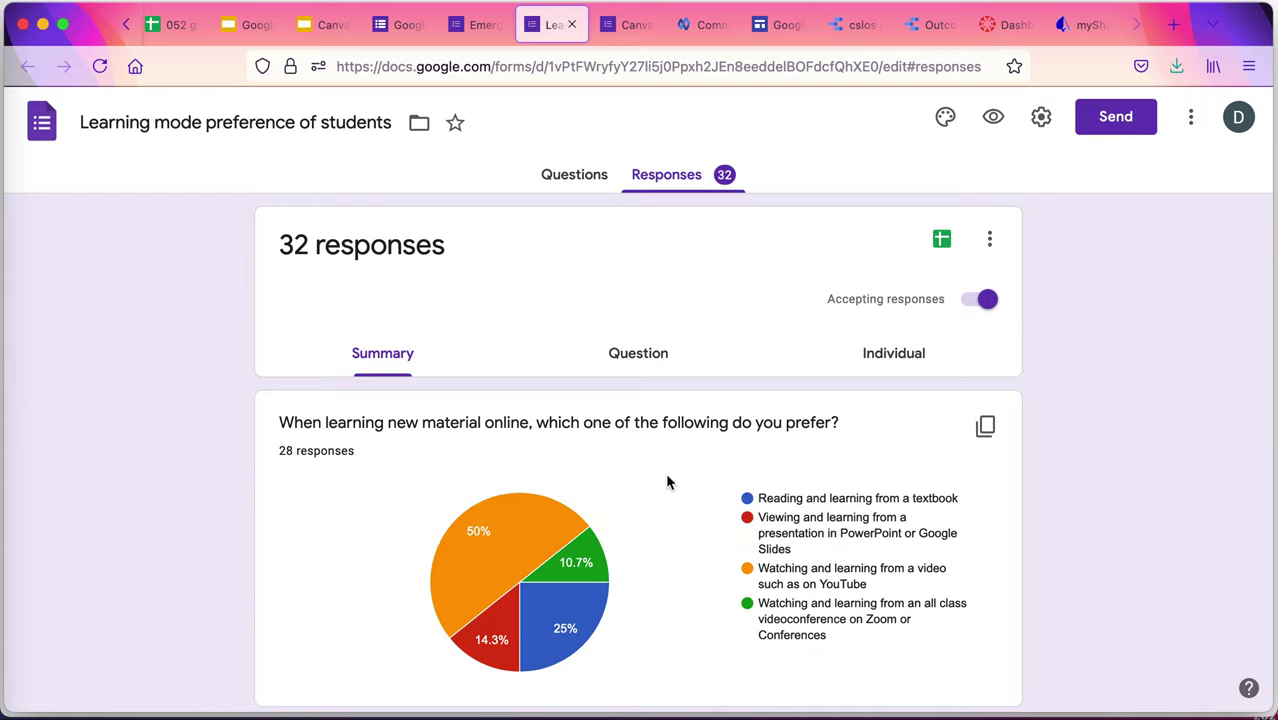
Review the Canvas LMS student survey responses, then move through Currents to the Sites start page
{"action": "left_click", "coordinate": [641, 38]}
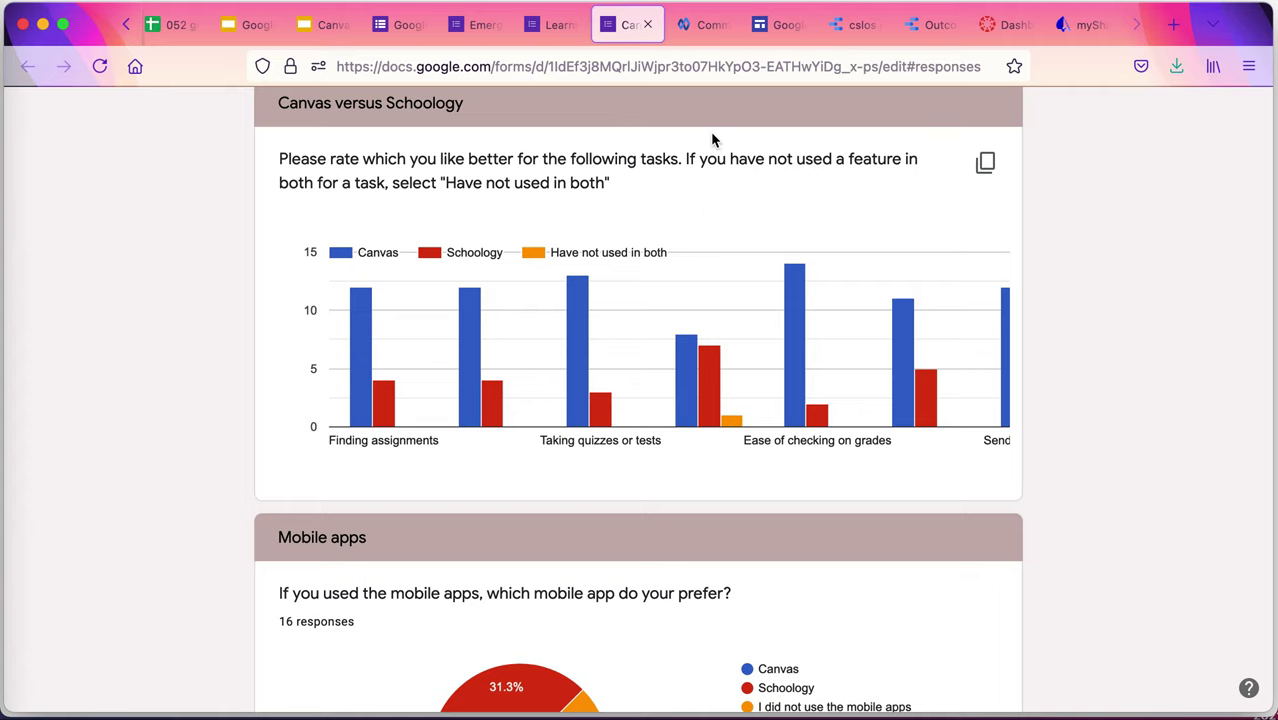
{"action": "left_click", "coordinate": [692, 30]}
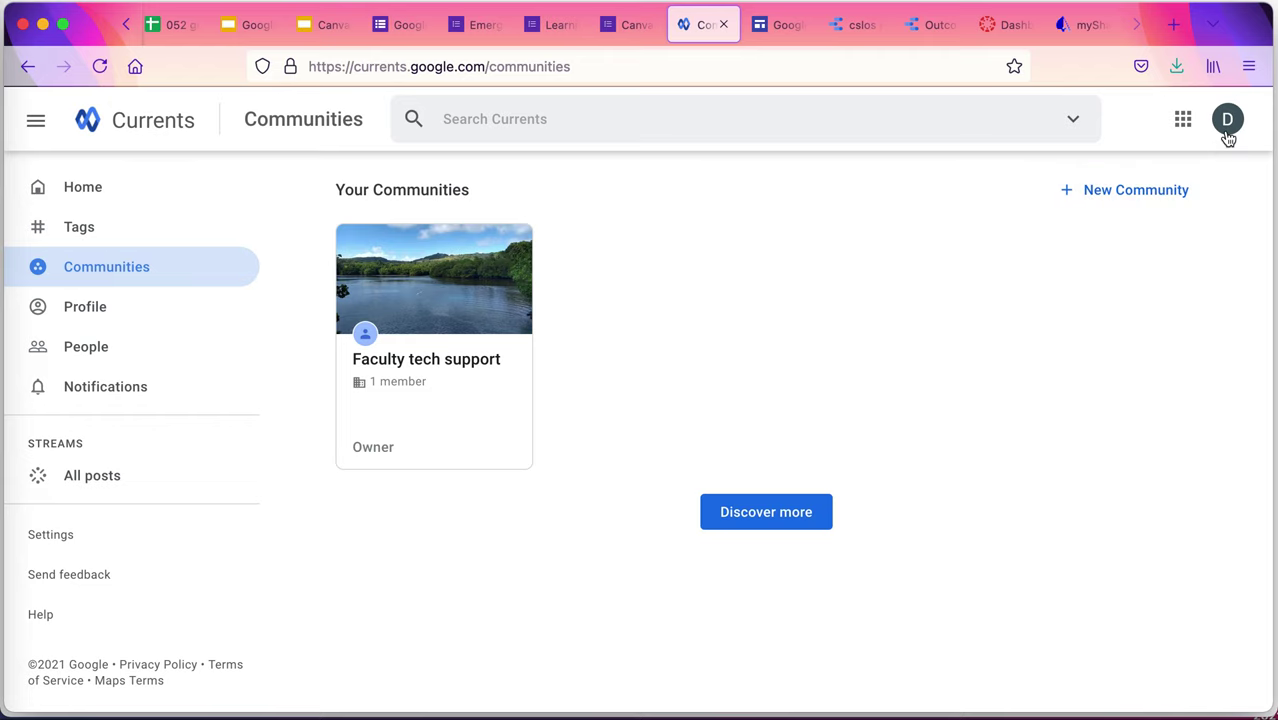
{"action": "left_click", "coordinate": [782, 24]}
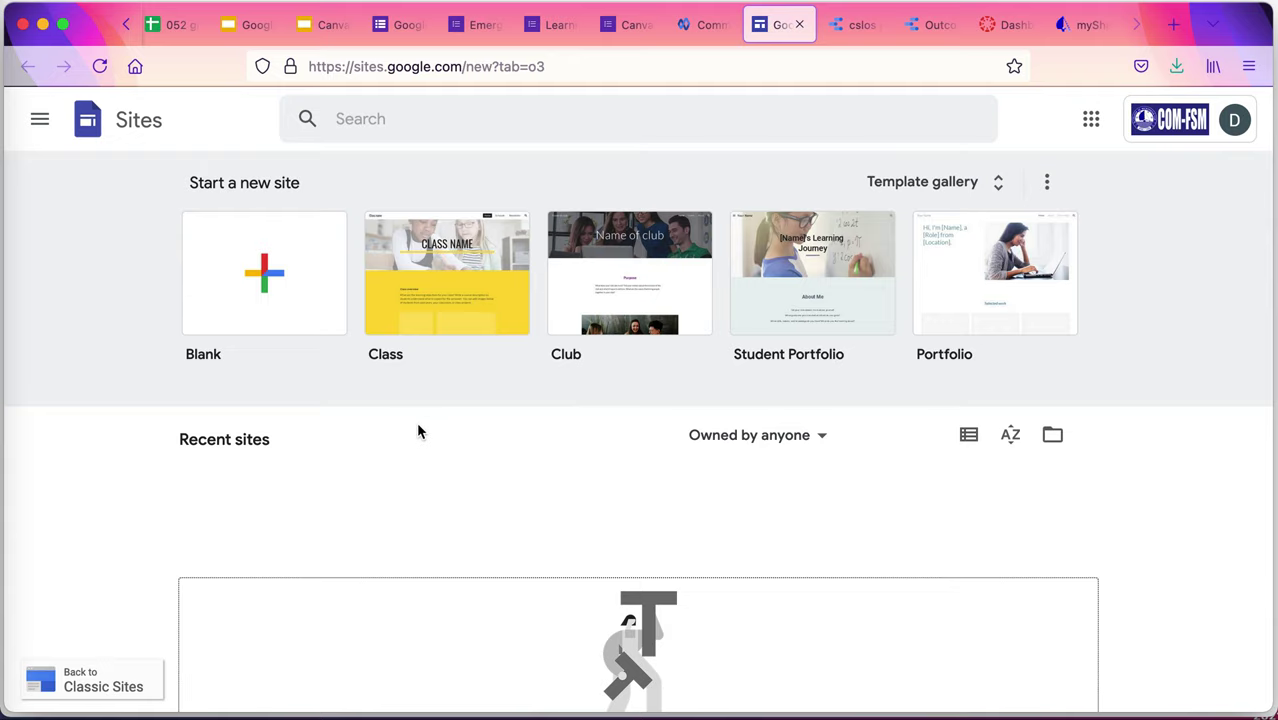
{"action": "scroll", "coordinate": [416, 431], "scroll_direction": "down", "scroll_amount": 1}
{"action": "scroll", "coordinate": [418, 431], "scroll_direction": "up", "scroll_amount": 1}
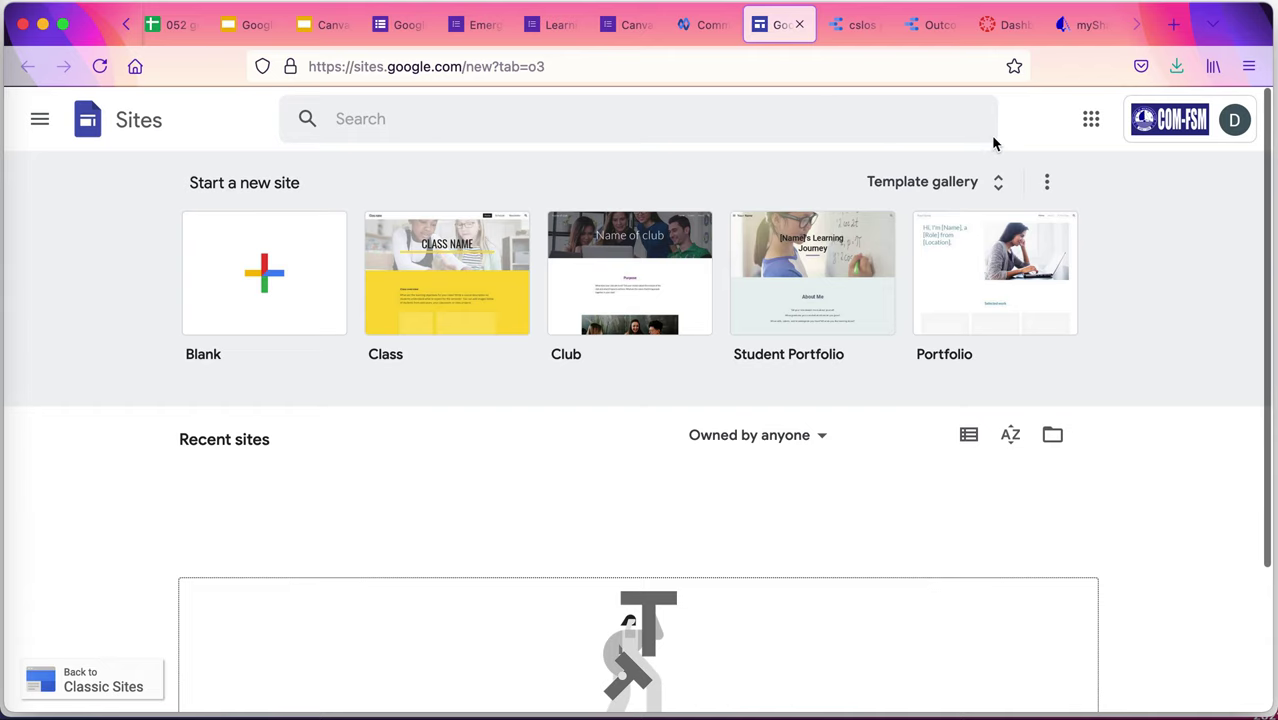
In the Data Studio CSLO report, filter to term 2021.2 and assignment results only
{"action": "left_click", "coordinate": [846, 37]}
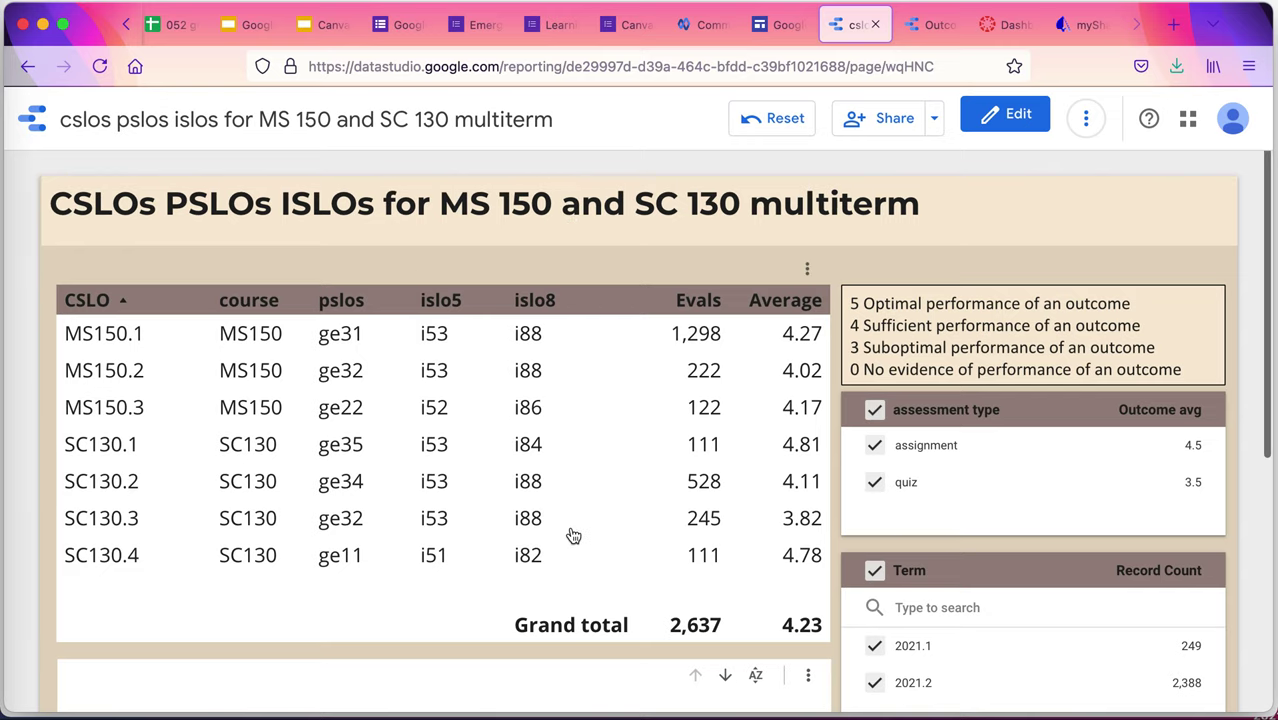
{"action": "scroll", "coordinate": [571, 530], "scroll_direction": "down", "scroll_amount": 3}
{"action": "scroll", "coordinate": [570, 526], "scroll_direction": "down", "scroll_amount": 3}
{"action": "scroll", "coordinate": [570, 526], "scroll_direction": "up", "scroll_amount": 4}
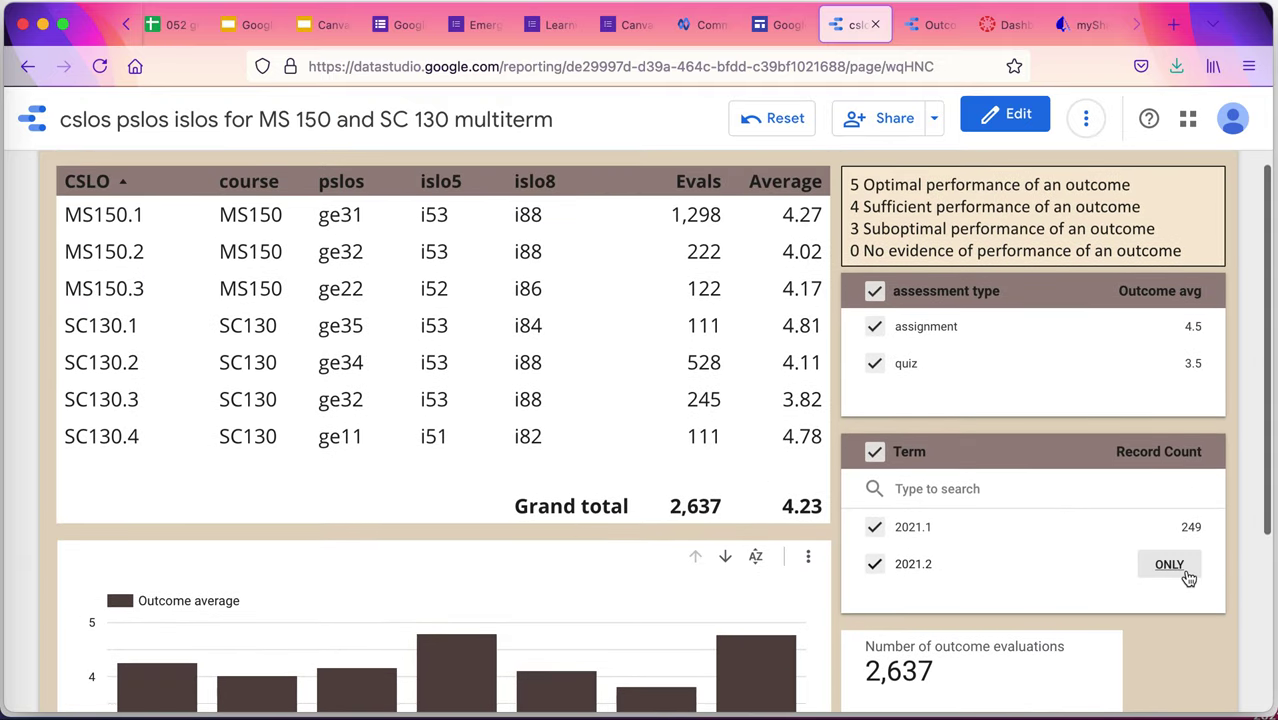
{"action": "left_click", "coordinate": [1176, 566]}
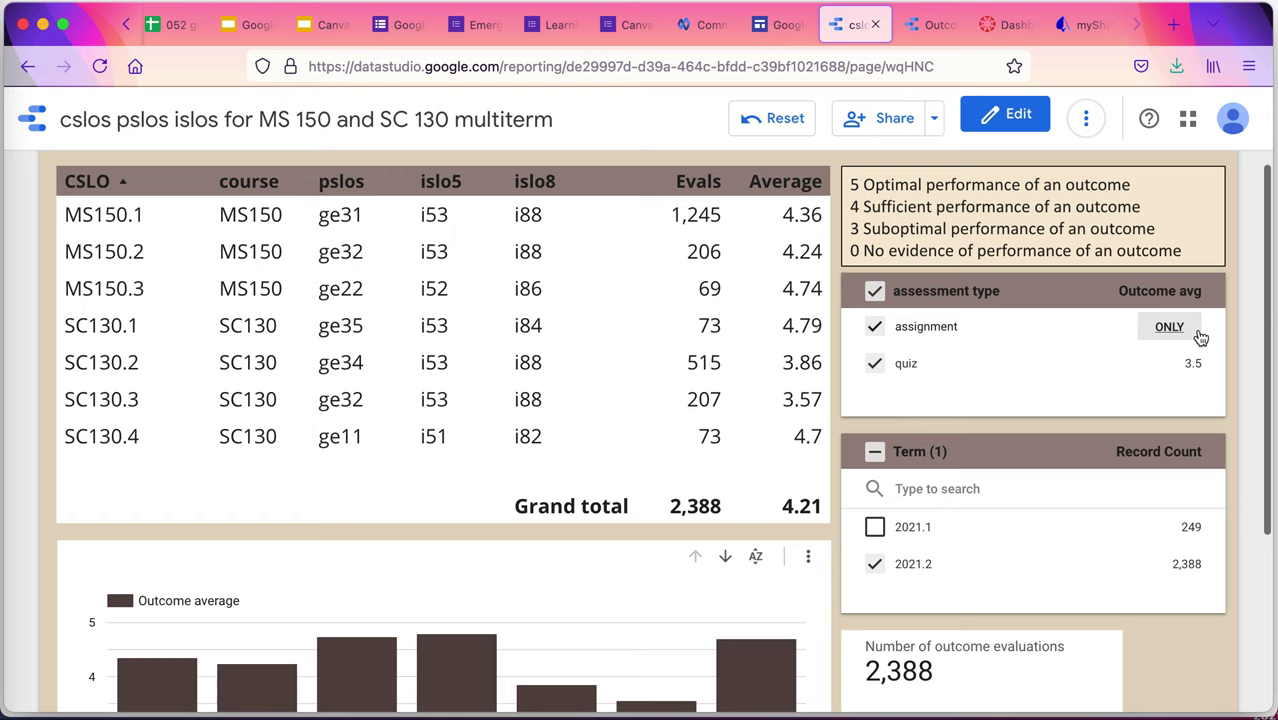
{"action": "left_click", "coordinate": [1188, 328]}
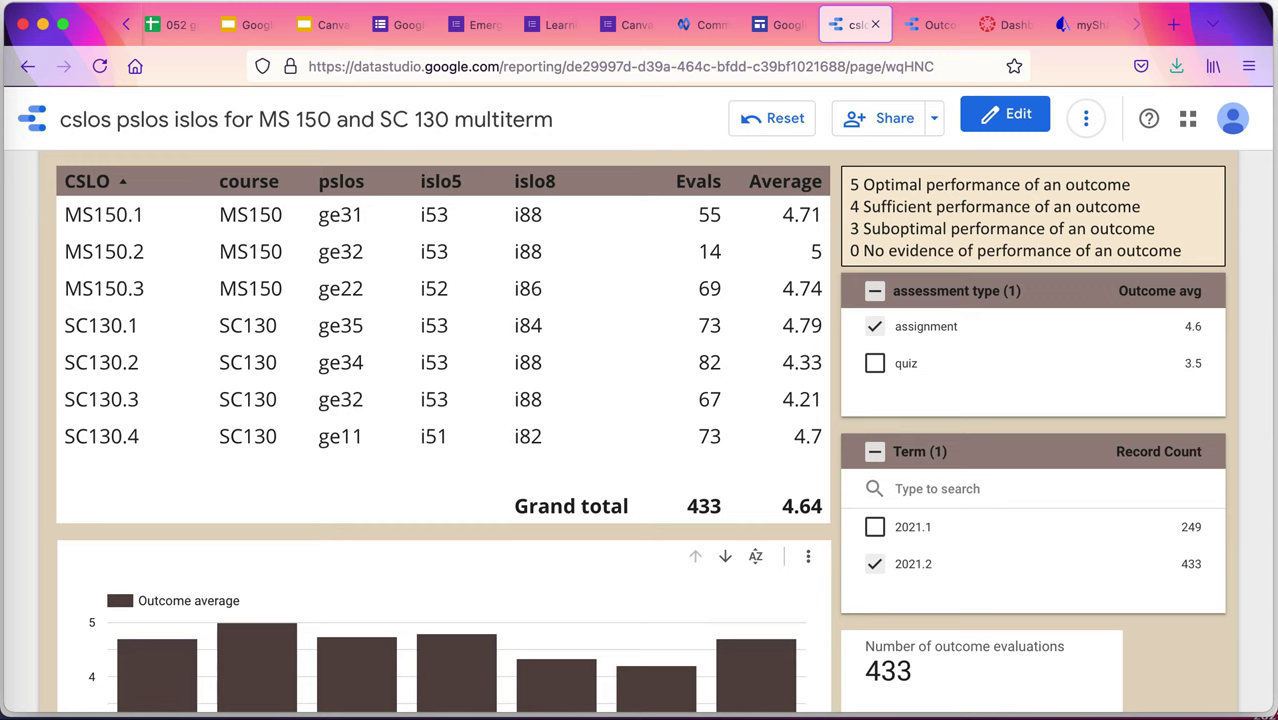
Switch to the 'Outcome results - SIS dimensions multiterm' report listing majors with outcome averages
{"action": "left_click", "coordinate": [921, 28]}
{"action": "scroll", "coordinate": [710, 371], "scroll_direction": "up", "scroll_amount": 1}
{"action": "scroll", "coordinate": [712, 372], "scroll_direction": "down", "scroll_amount": 1}
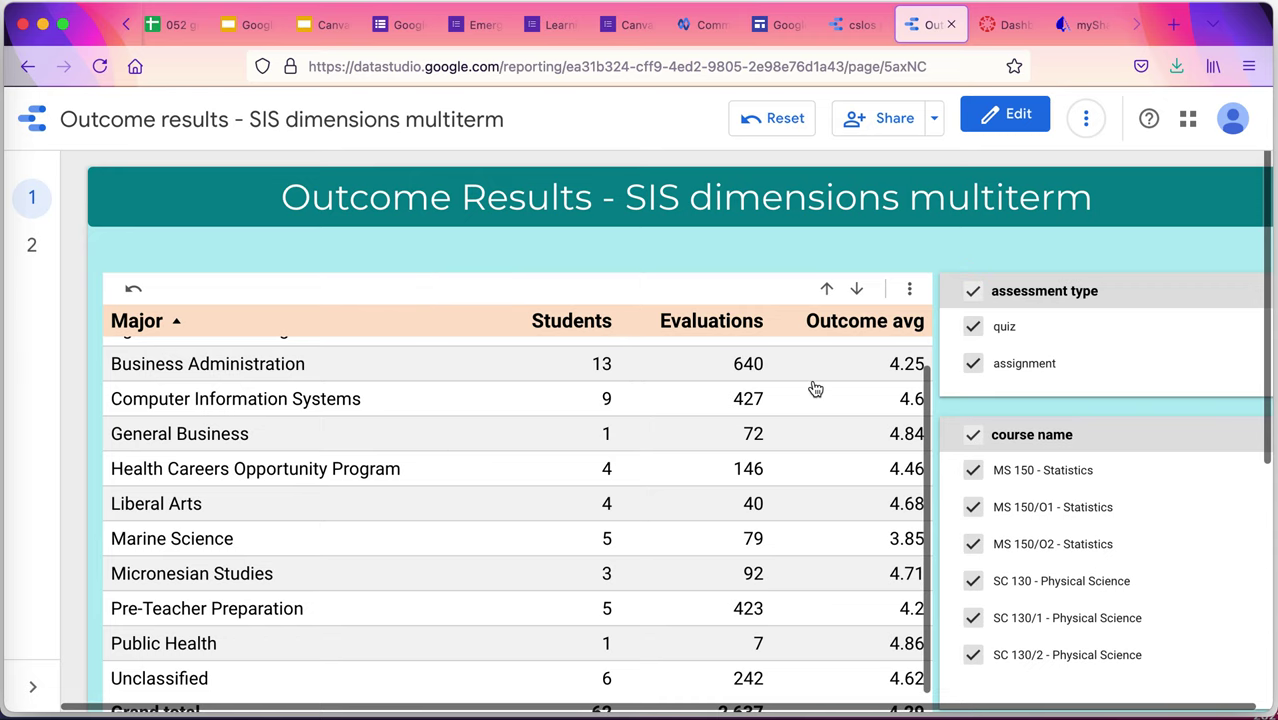
Filter the multiterm report to assignments only in term 2021.2: 28 students, 433 evaluations, 4.59 average
{"action": "scroll", "coordinate": [846, 448], "scroll_direction": "down", "scroll_amount": 1}
{"action": "scroll", "coordinate": [846, 448], "scroll_direction": "up", "scroll_amount": 1}
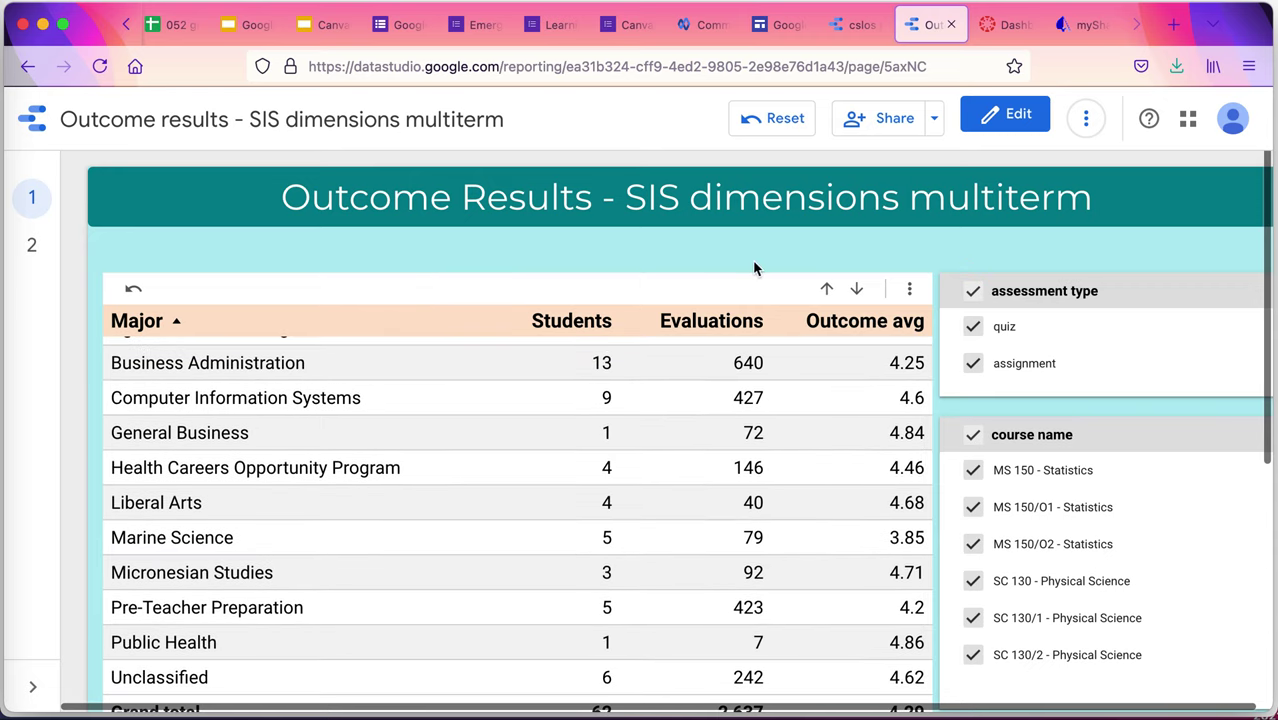
{"action": "left_click", "coordinate": [1033, 372]}
{"action": "scroll", "coordinate": [1037, 378], "scroll_direction": "down", "scroll_amount": 1}
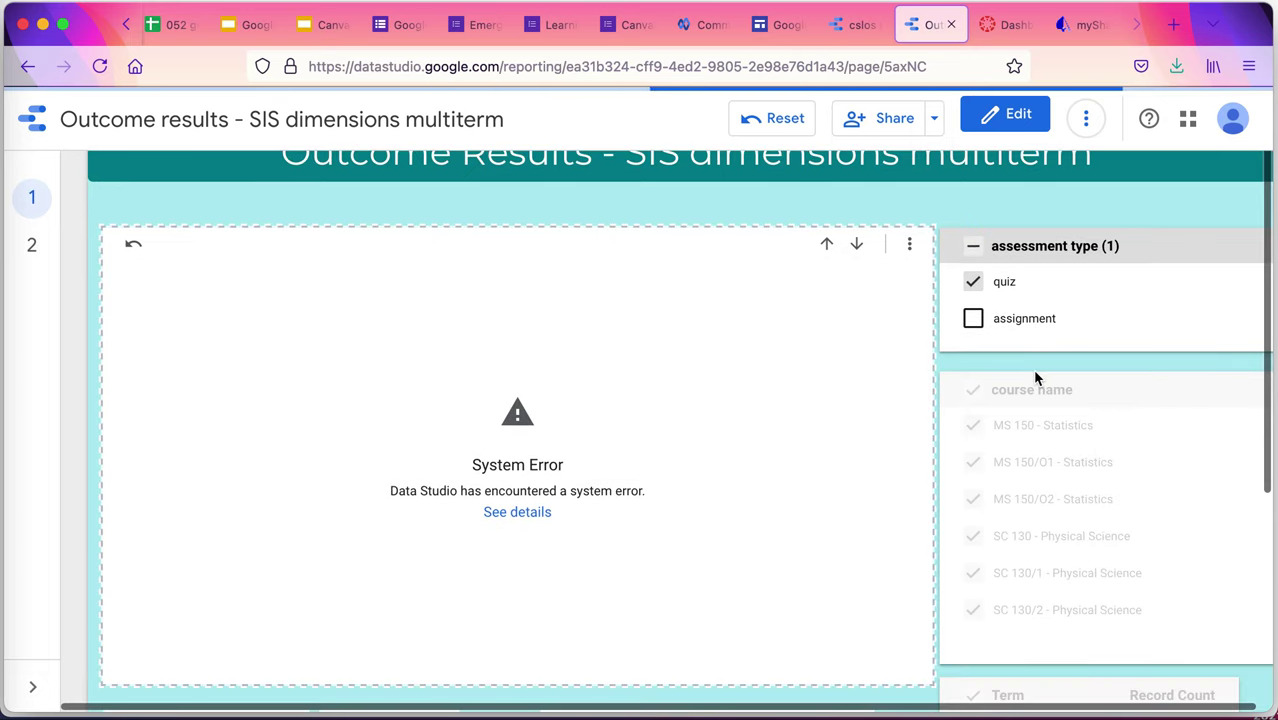
{"action": "left_click", "coordinate": [1017, 334]}
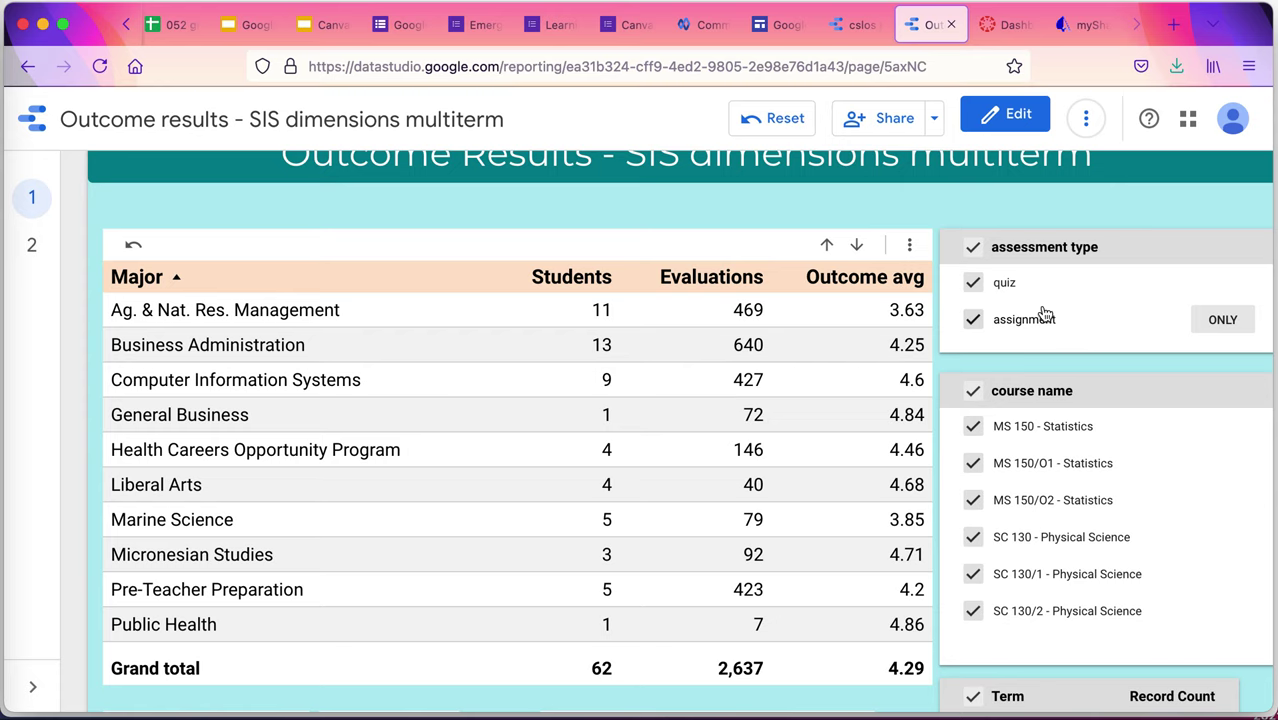
{"action": "left_click", "coordinate": [1215, 327]}
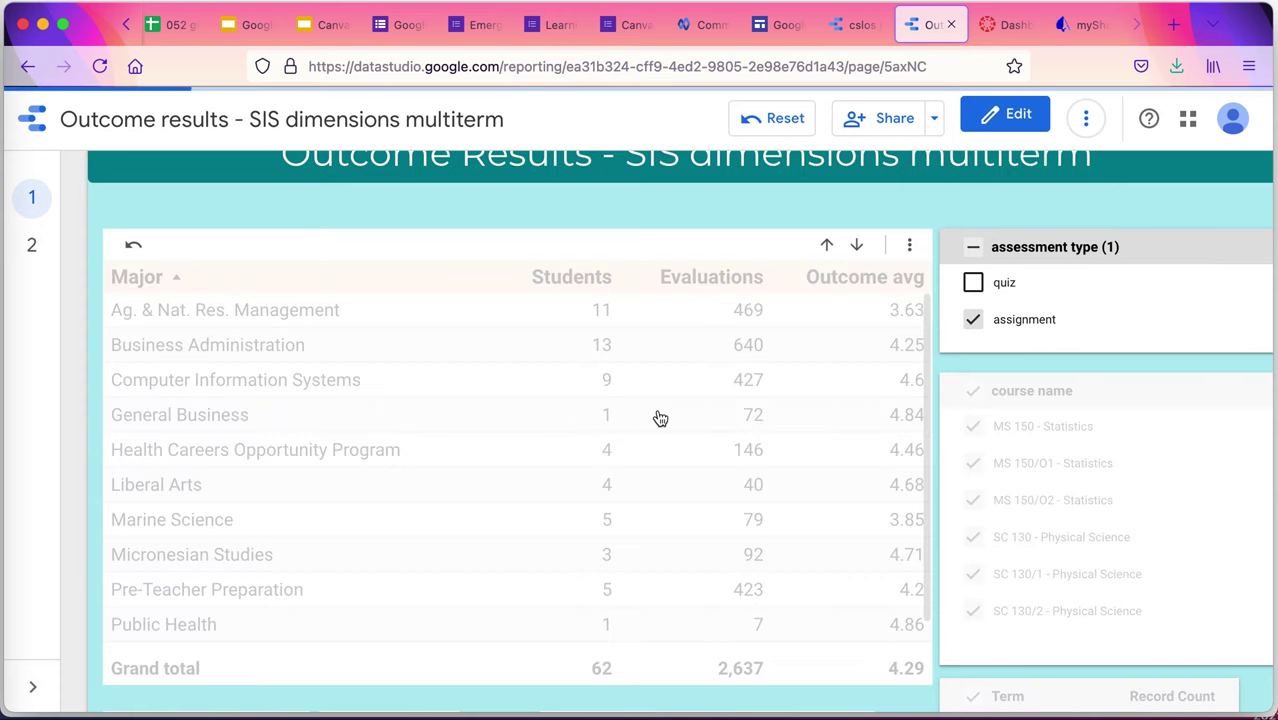
{"action": "scroll", "coordinate": [660, 418], "scroll_direction": "down", "scroll_amount": 5}
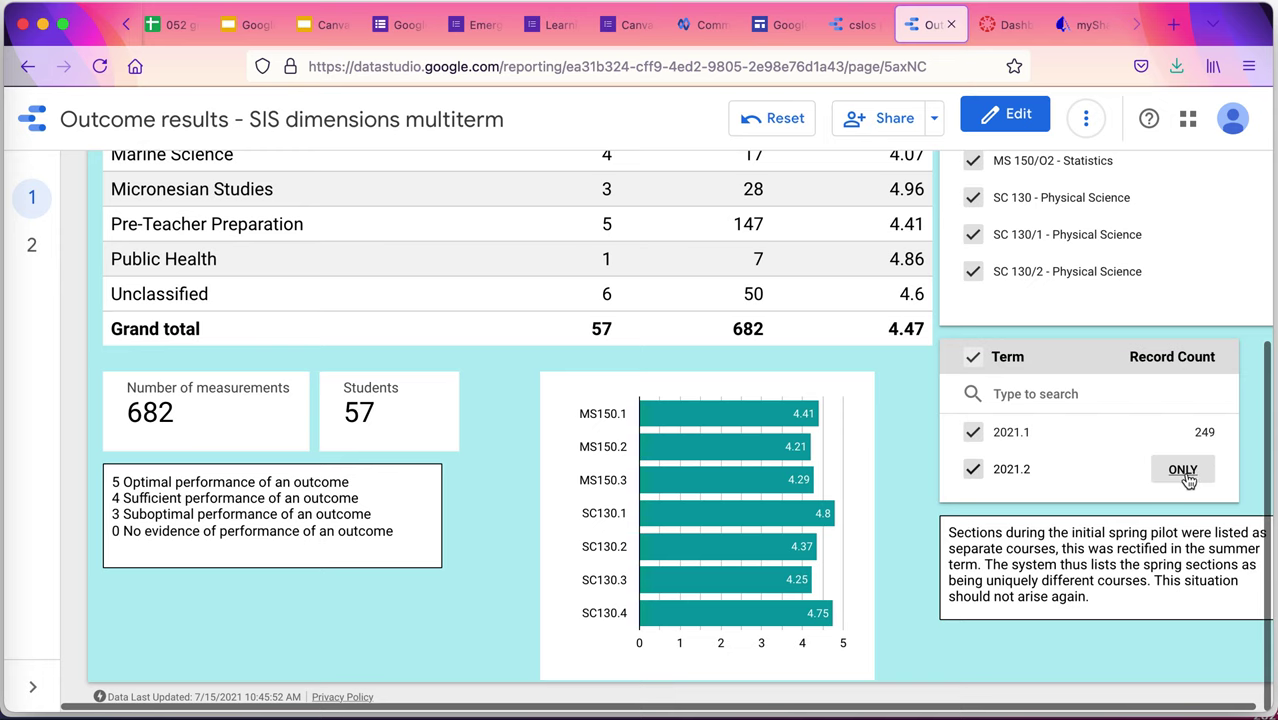
{"action": "left_click", "coordinate": [1184, 471]}
{"action": "scroll", "coordinate": [881, 455], "scroll_direction": "up", "scroll_amount": 4}
{"action": "scroll", "coordinate": [884, 462], "scroll_direction": "up", "scroll_amount": 3}
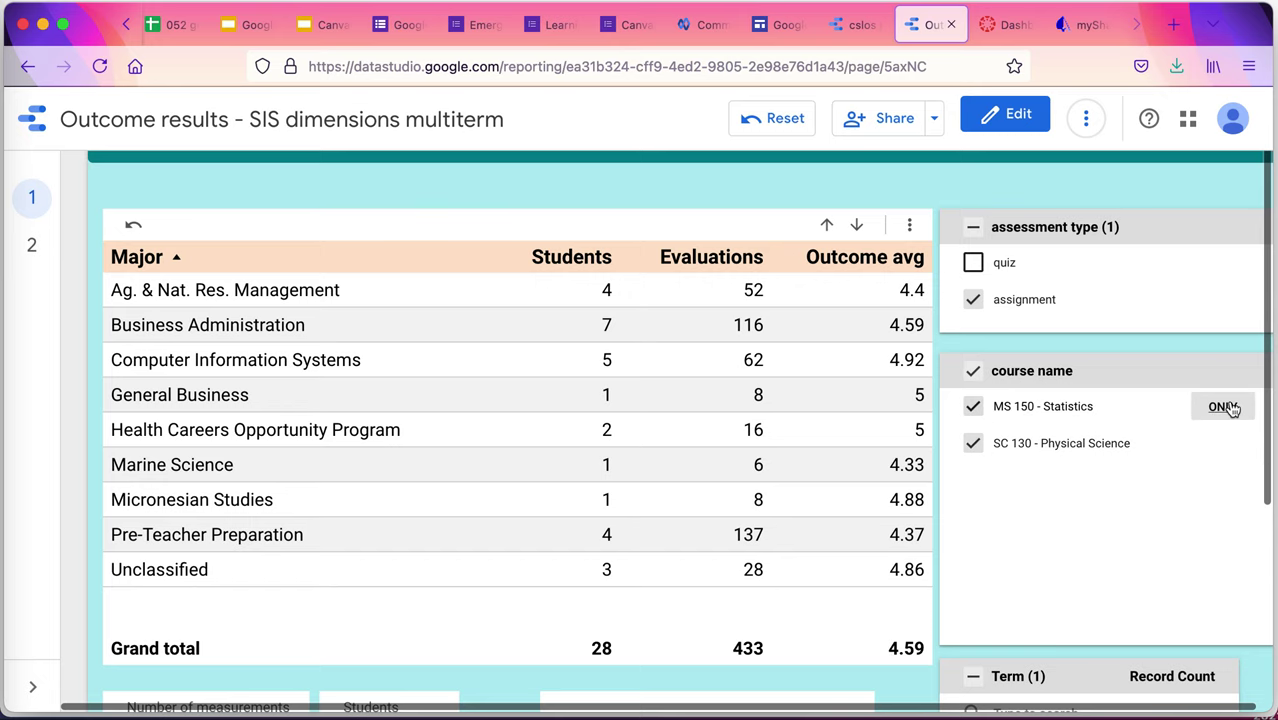
Narrow the report to MS 150 - Statistics (20 students, 138 evaluations) and close the apps popup
{"action": "left_click", "coordinate": [1222, 407]}
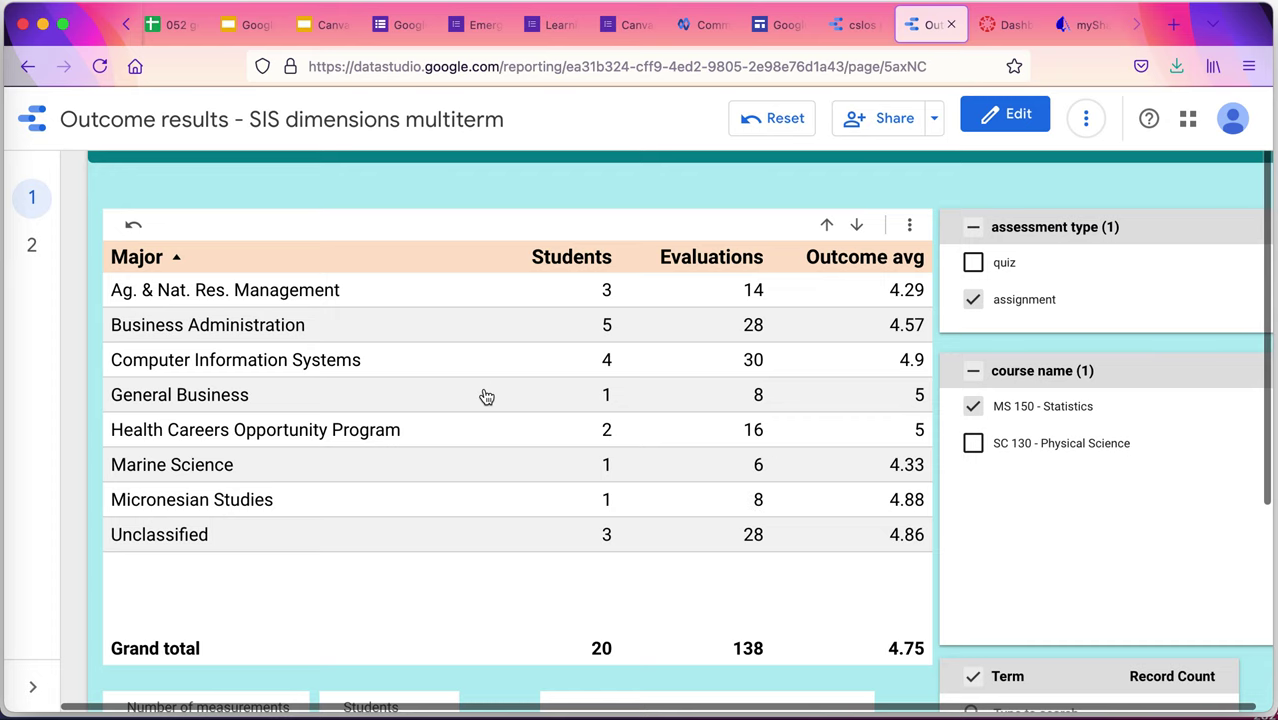
{"action": "scroll", "coordinate": [401, 545], "scroll_direction": "down", "scroll_amount": 2}
{"action": "scroll", "coordinate": [401, 545], "scroll_direction": "down", "scroll_amount": 1}
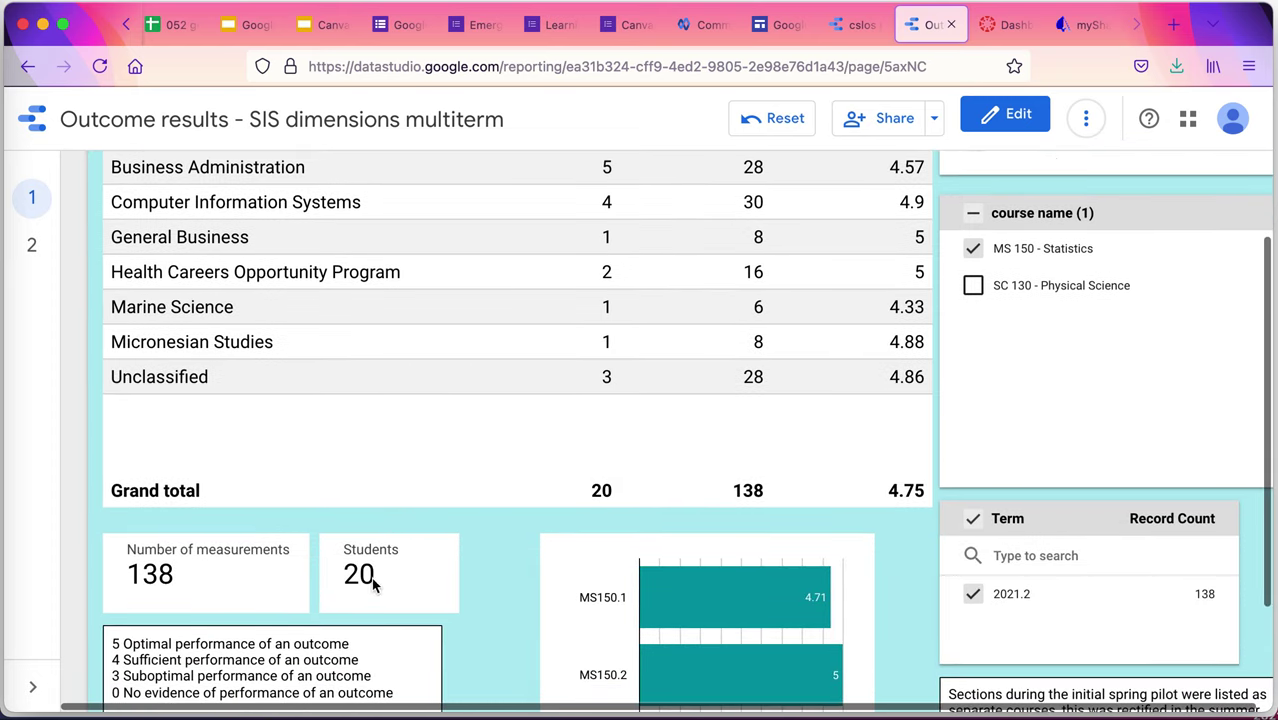
{"action": "scroll", "coordinate": [824, 311], "scroll_direction": "up", "scroll_amount": 3}
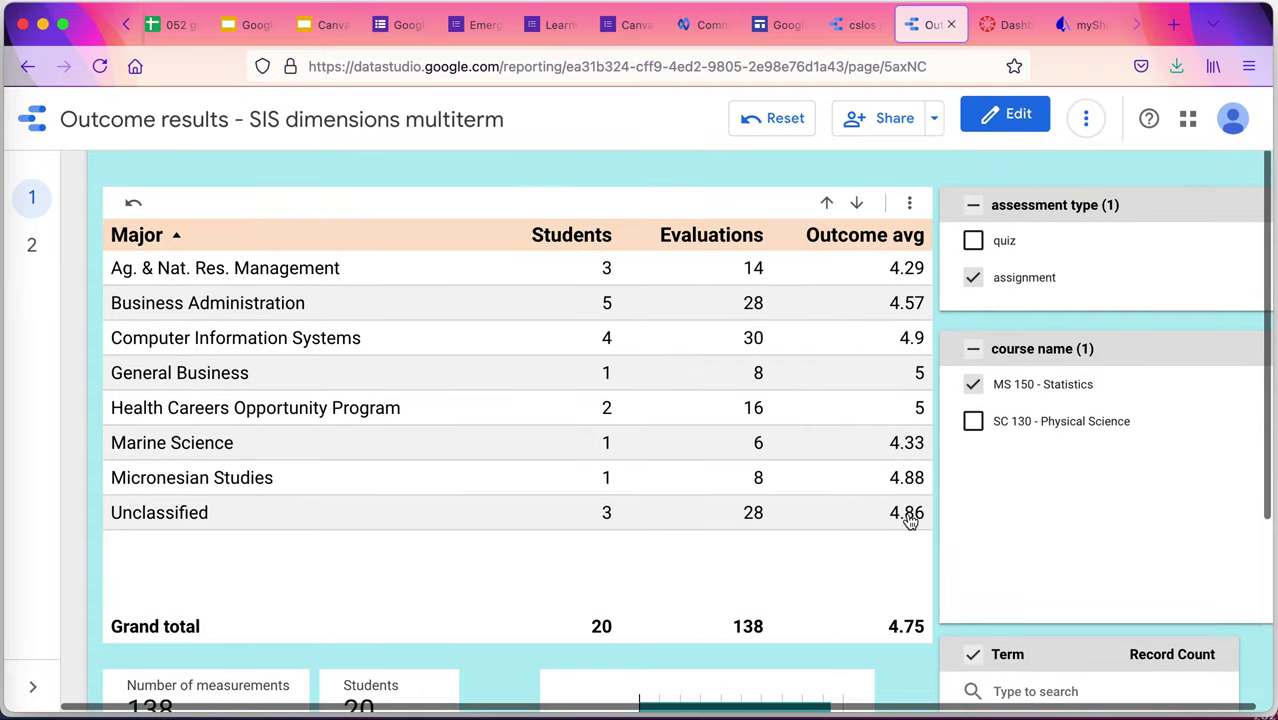
{"action": "scroll", "coordinate": [629, 487], "scroll_direction": "down", "scroll_amount": 5}
{"action": "scroll", "coordinate": [619, 485], "scroll_direction": "up", "scroll_amount": 7}
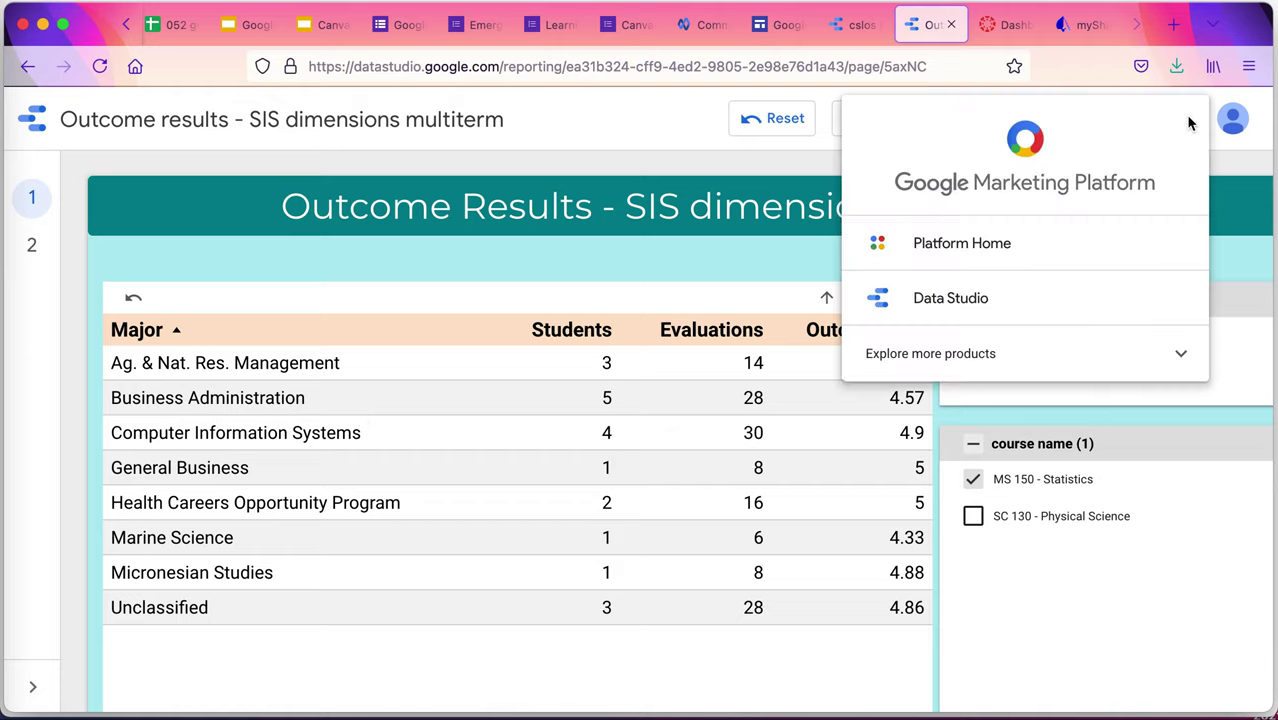
{"action": "left_click", "coordinate": [622, 119]}
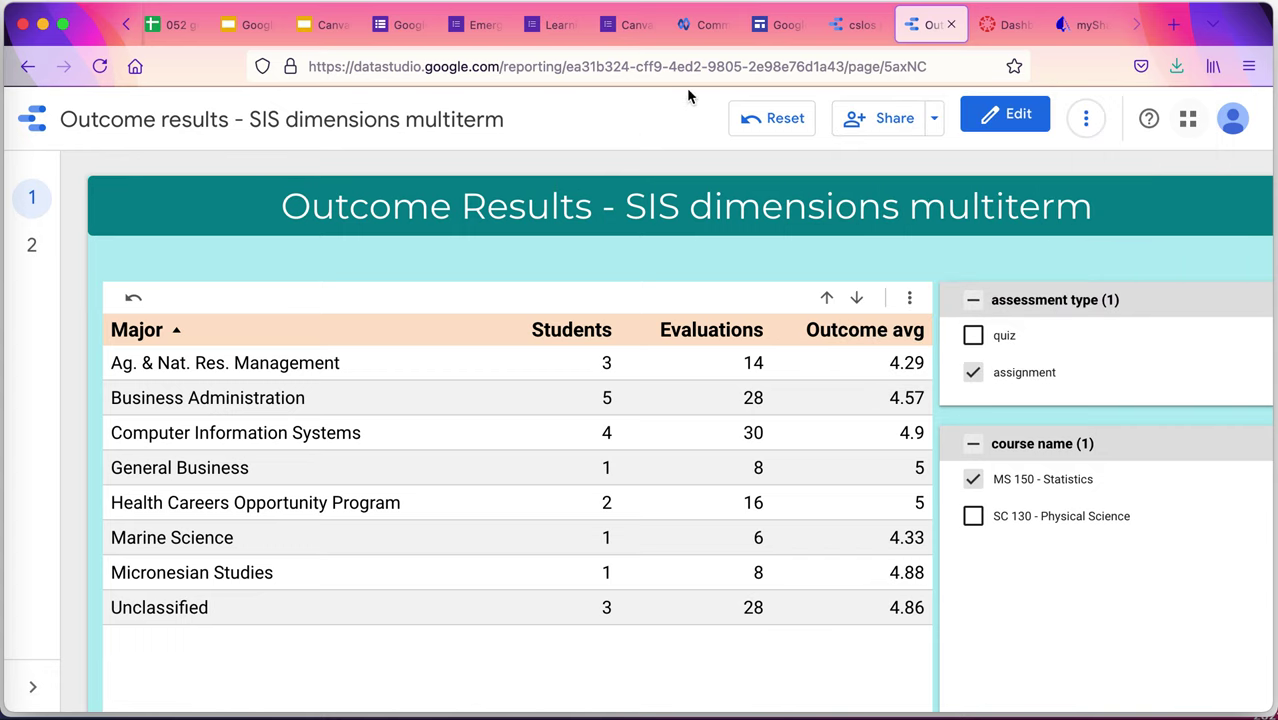
Look over the Canvas Dashboard's six published courses, then go to the myShark portal
{"action": "left_click", "coordinate": [979, 38]}
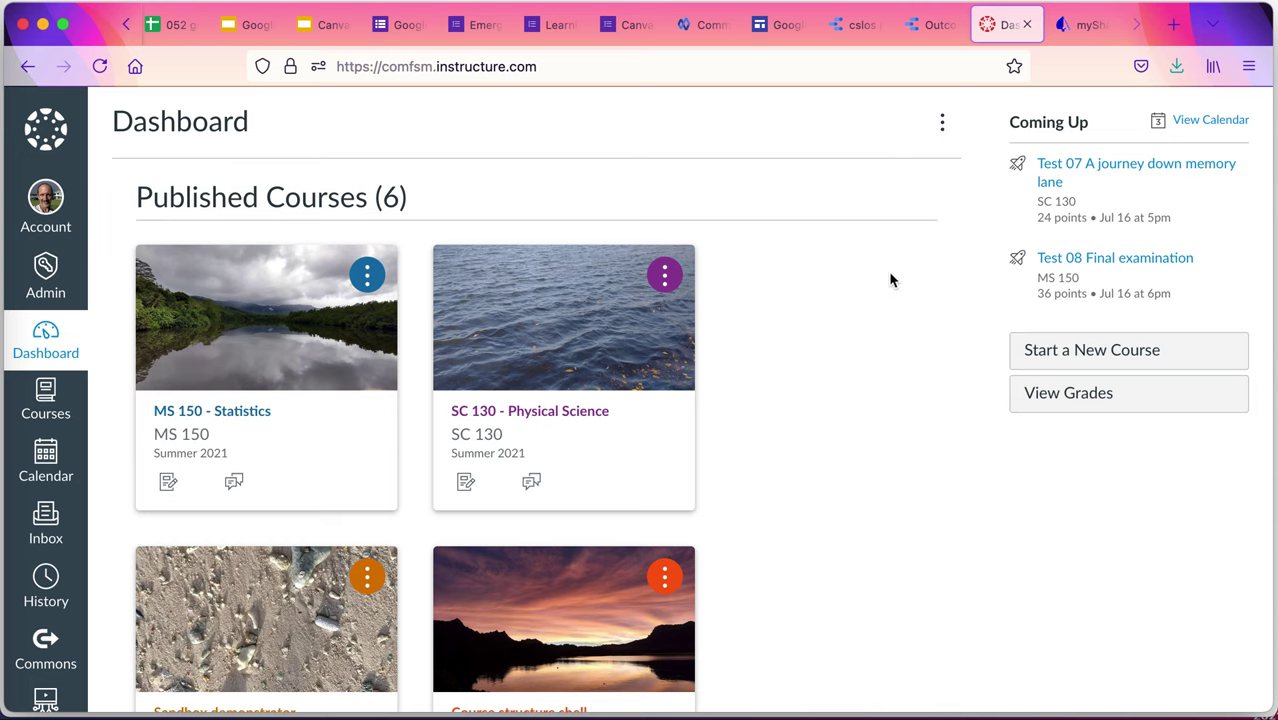
{"action": "scroll", "coordinate": [929, 405], "scroll_direction": "down", "scroll_amount": 1}
{"action": "scroll", "coordinate": [929, 405], "scroll_direction": "up", "scroll_amount": 1}
{"action": "left_click", "coordinate": [1075, 22]}
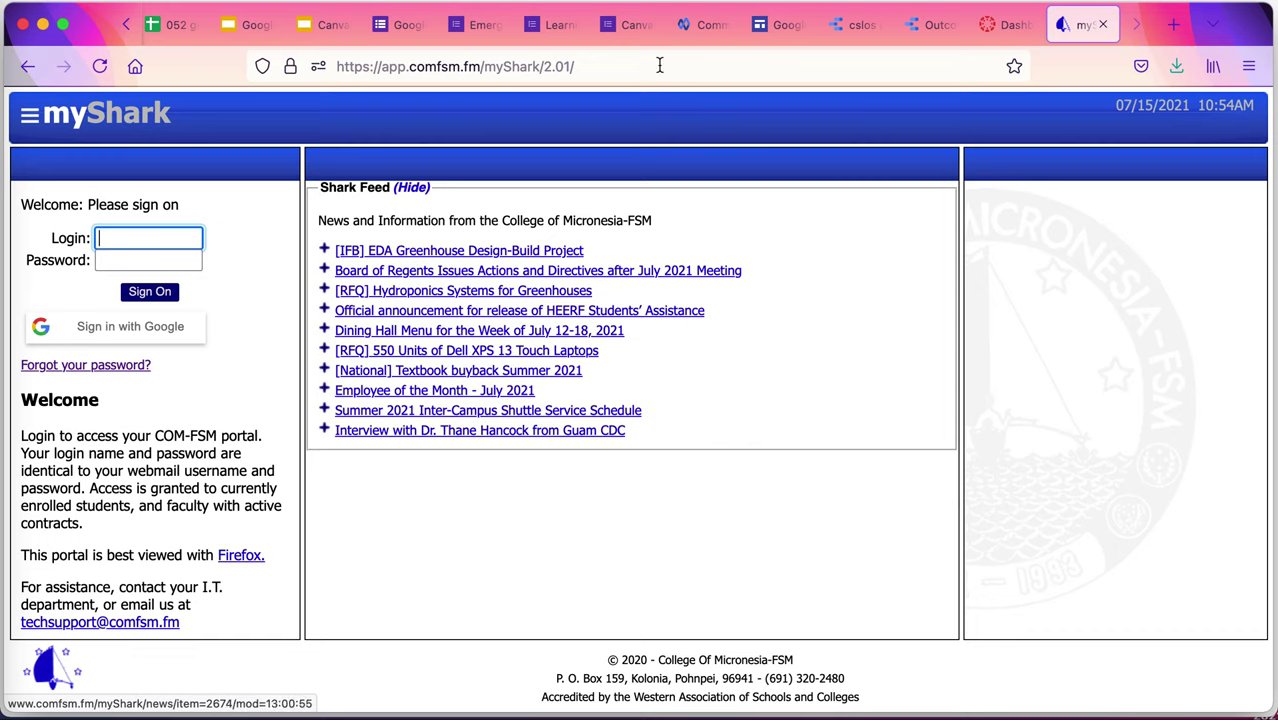
{"action": "scroll", "coordinate": [655, 30], "scroll_direction": "up", "scroll_amount": 4}
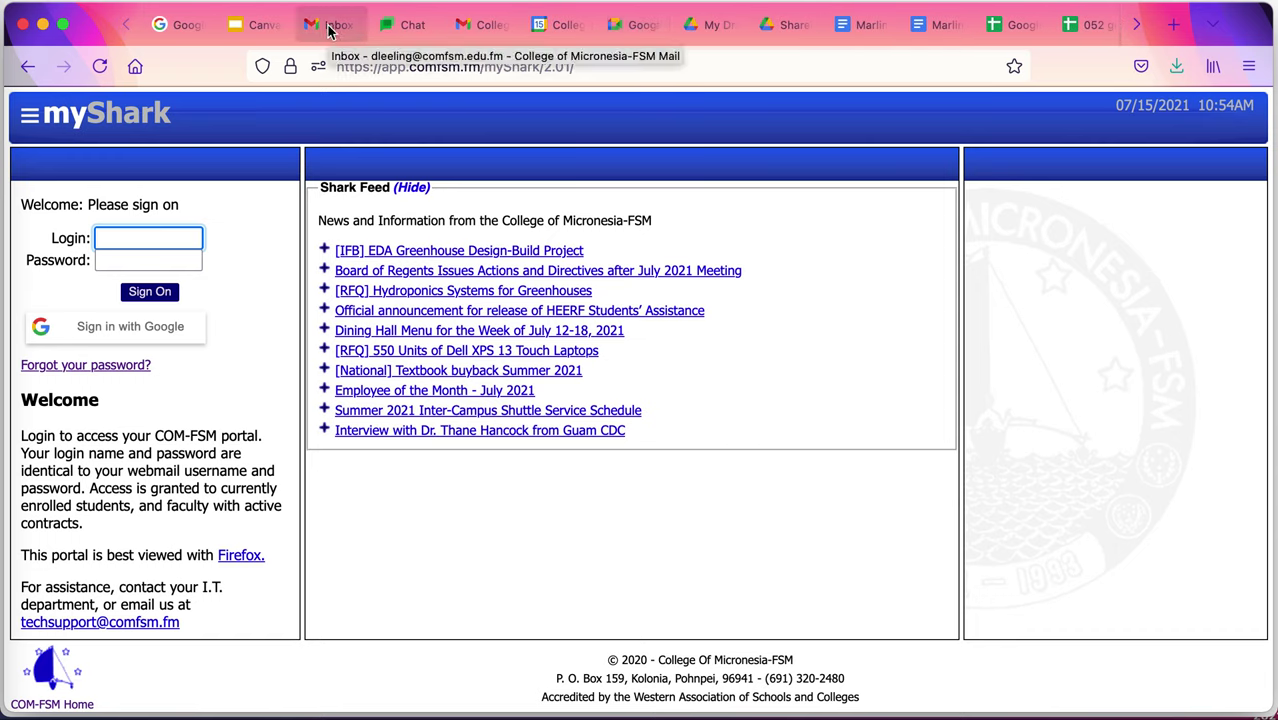
Glance at the Density of Soap lab report and the Canvas and Sharkspace slides, ending on Sheets
{"action": "left_click", "coordinate": [876, 30]}
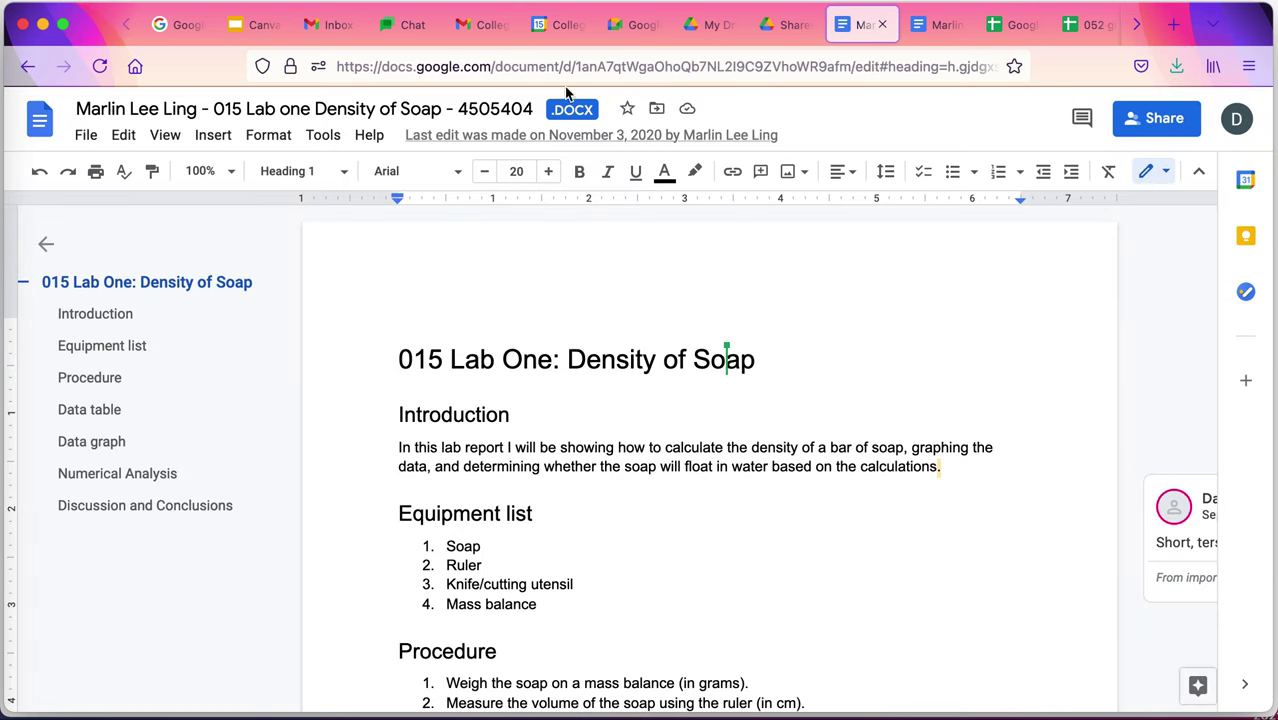
{"action": "left_click", "coordinate": [256, 24]}
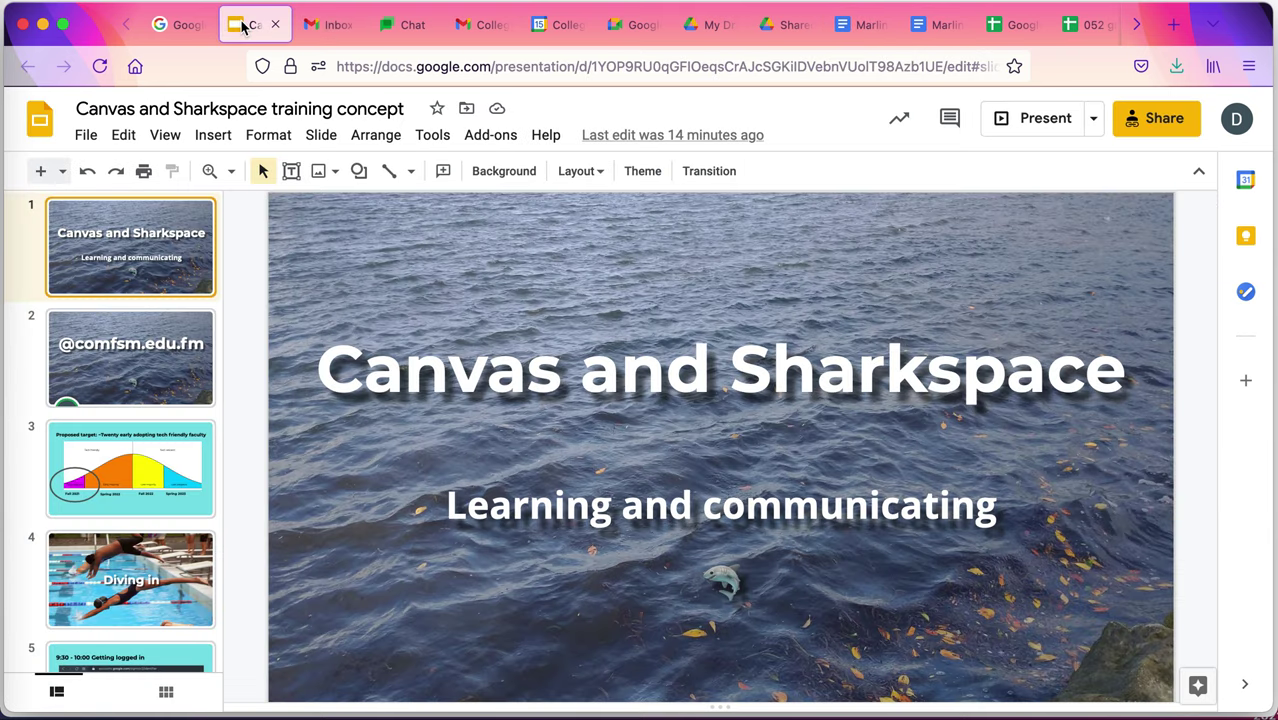
{"action": "left_click", "coordinate": [999, 30]}
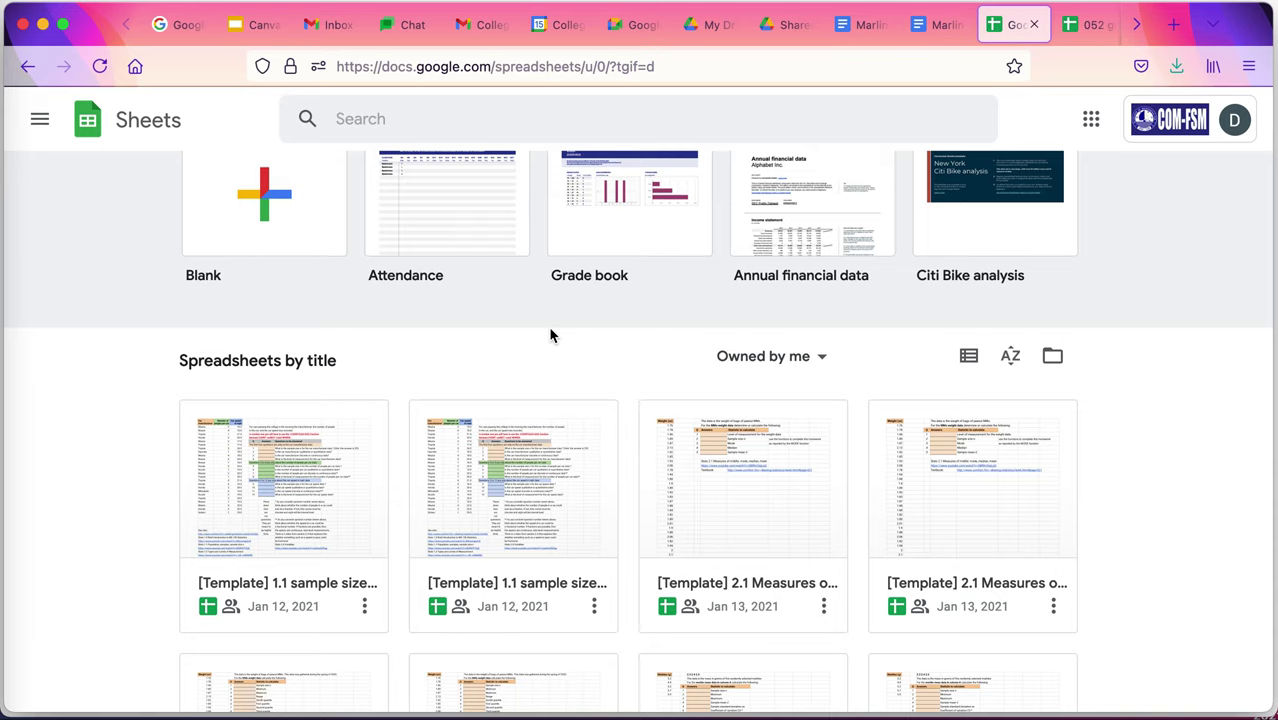
Return to the Google Workspace homepage headlined 'How teams of all sizes connect, create, and collaborate'
{"action": "left_click", "coordinate": [181, 26]}
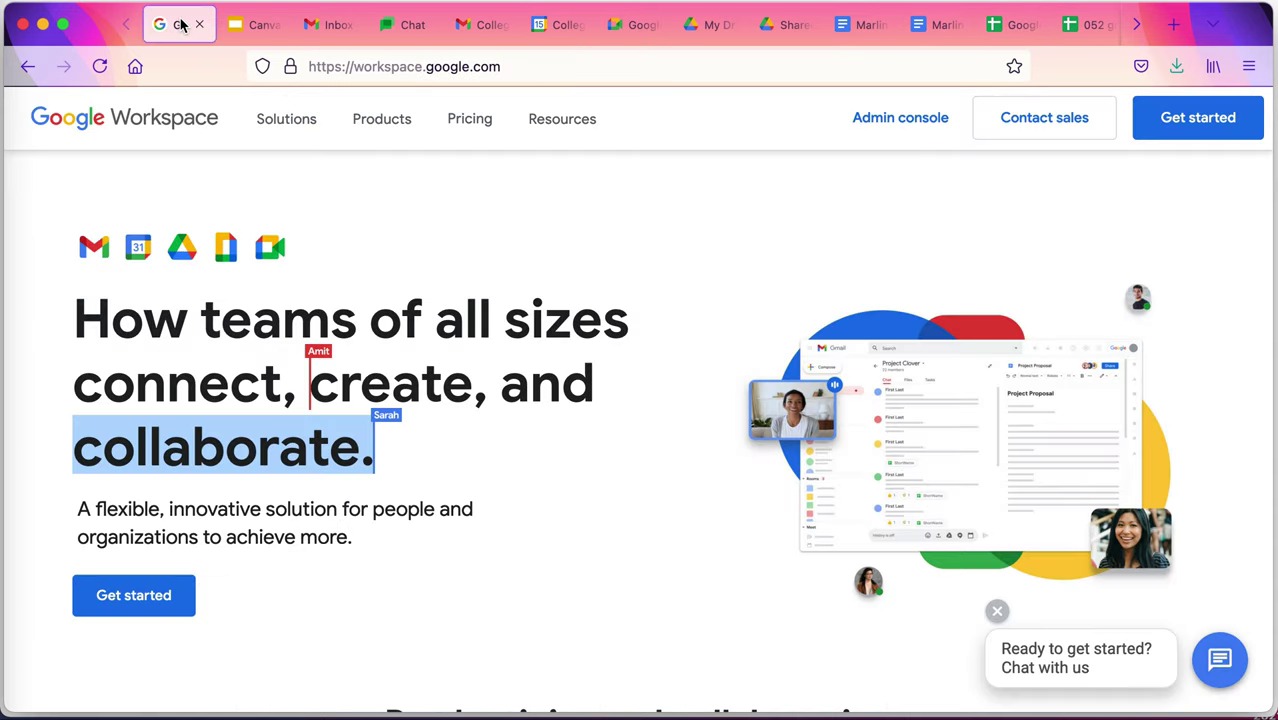